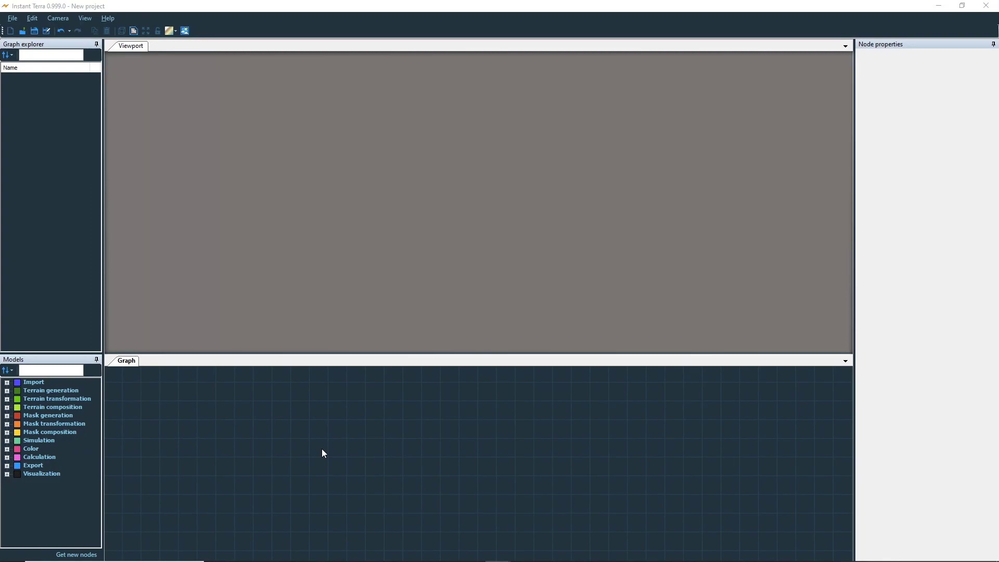
- Add a Perlin noise terrain generator node to the empty graph
key("space")
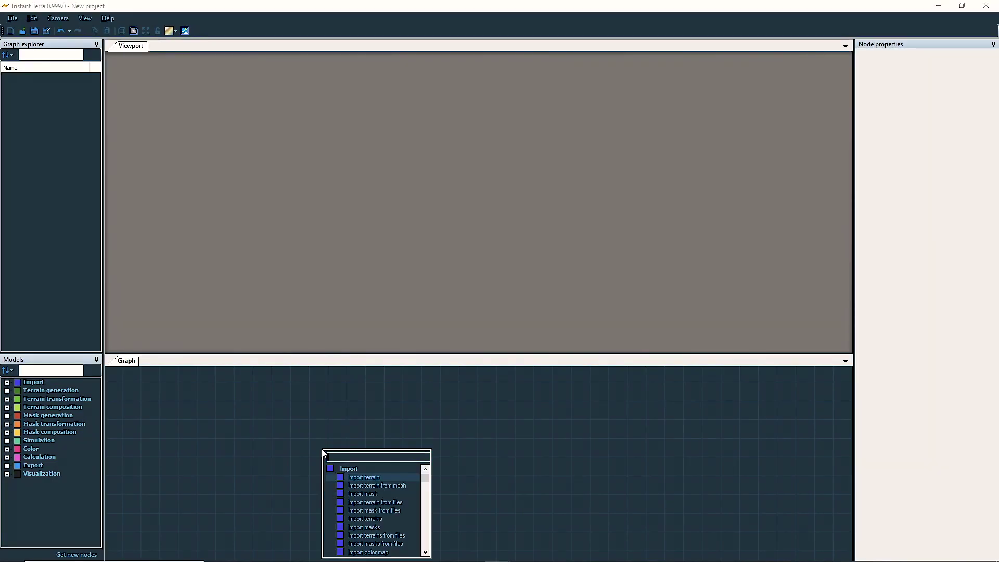
type("slo")
key("Return")
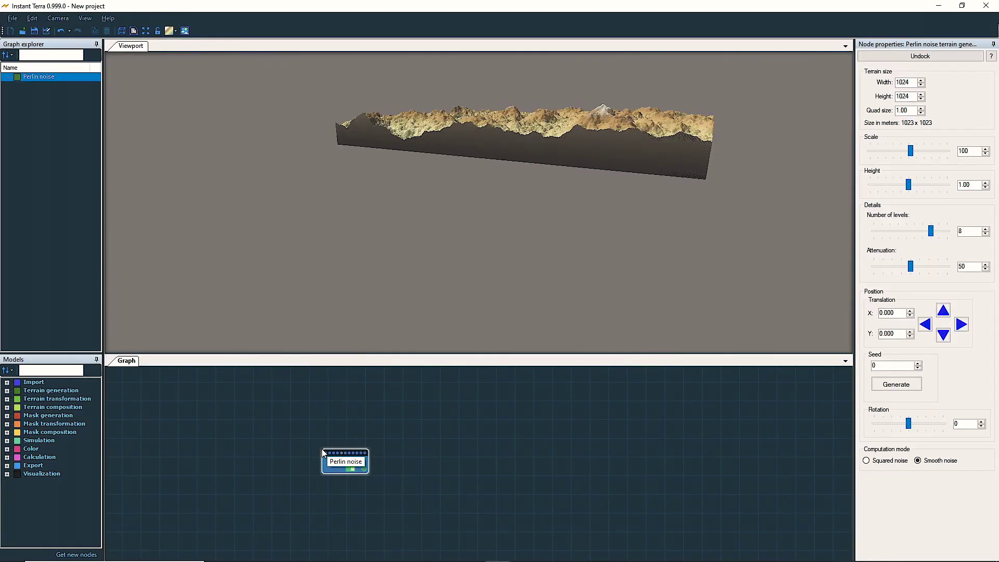
mouse_move(331, 470)
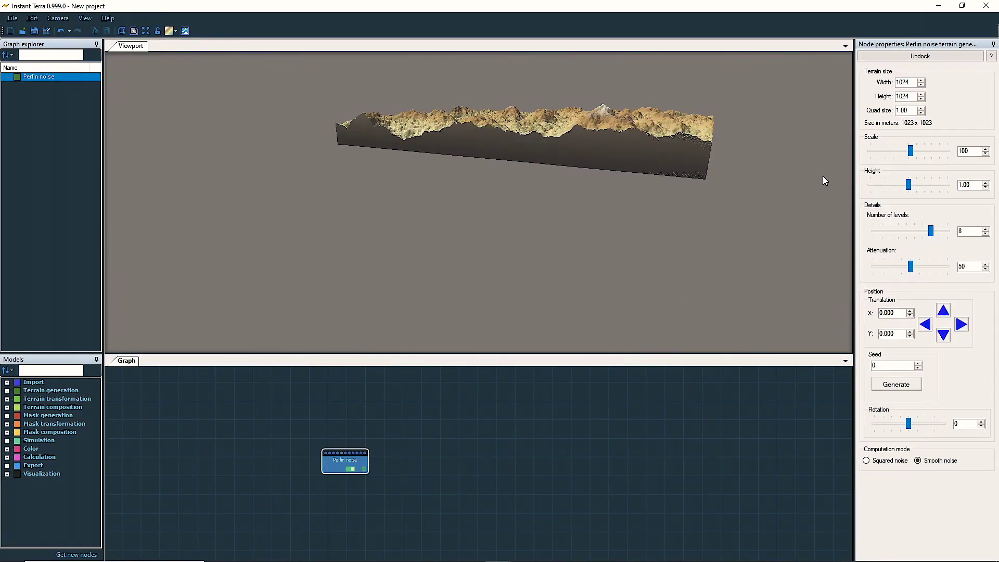
- Set the Perlin noise scale to 931 and its height to 1.82
left_click_drag(911, 152, 924, 152)
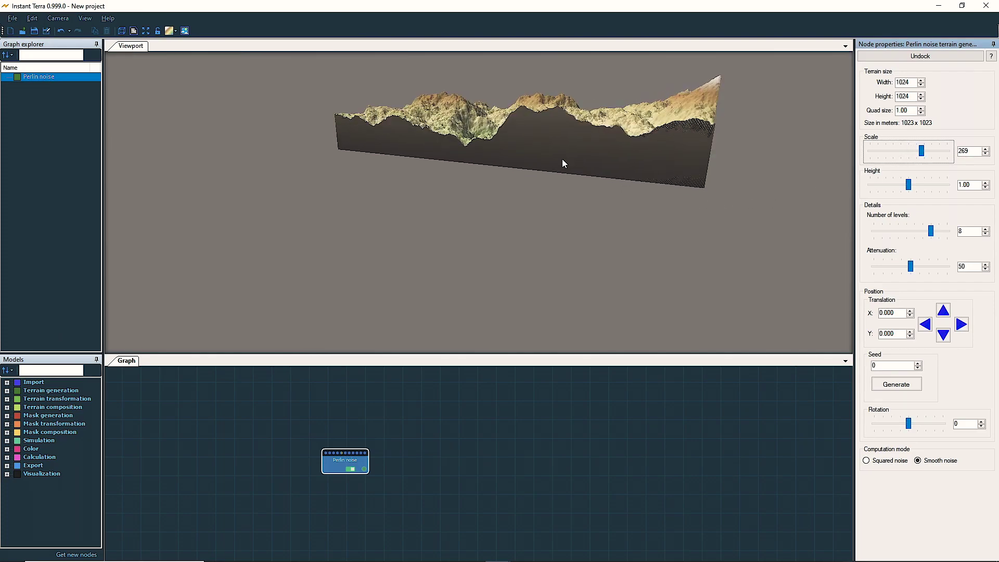
left_click_drag(563, 163, 552, 276)
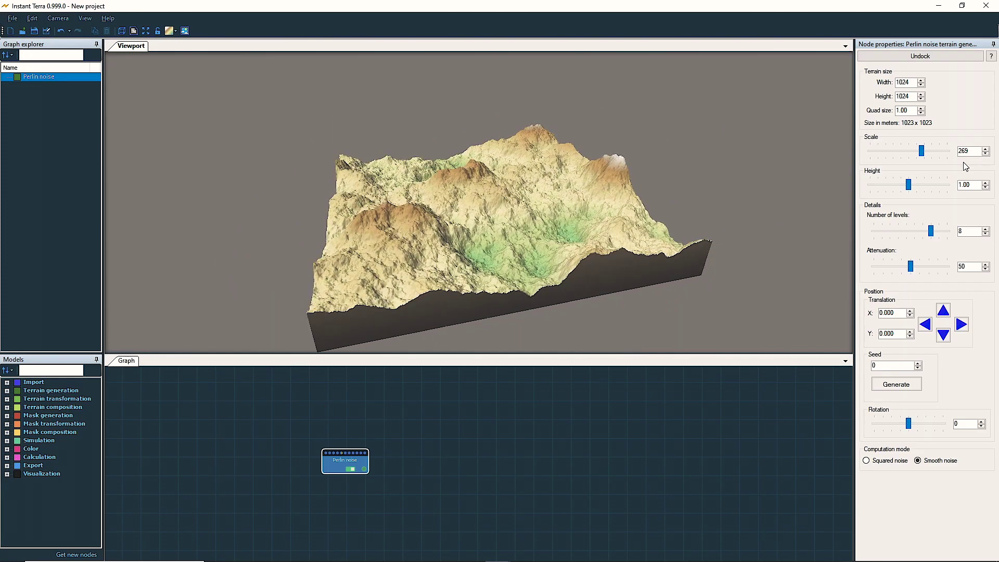
left_click_drag(921, 152, 935, 148)
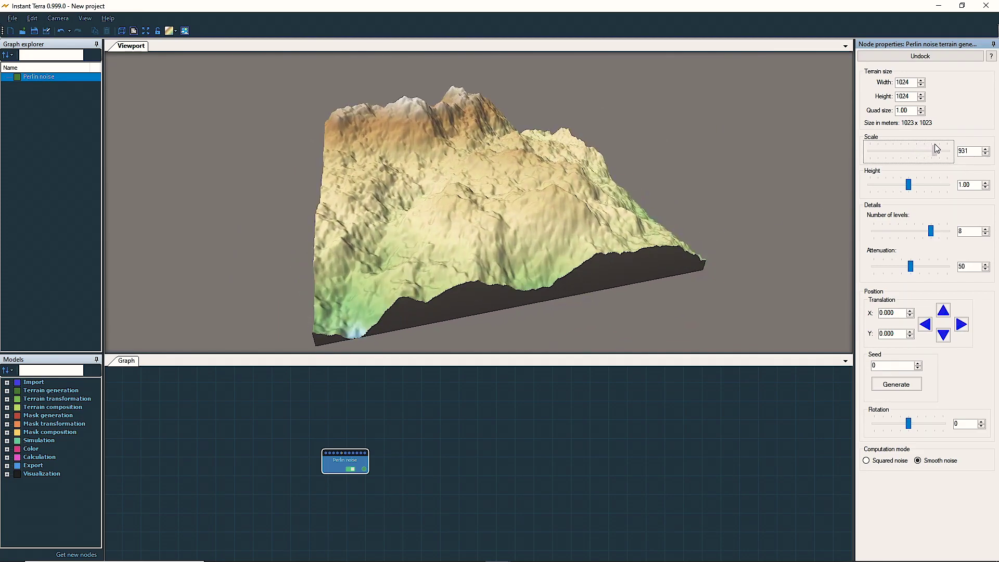
left_click_drag(547, 200, 431, 190)
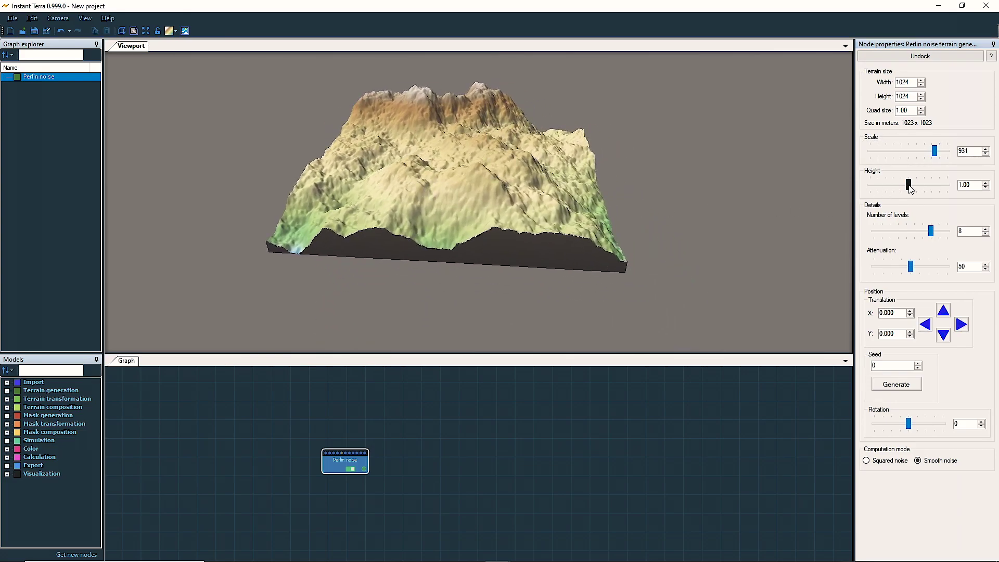
left_click_drag(910, 188, 918, 183)
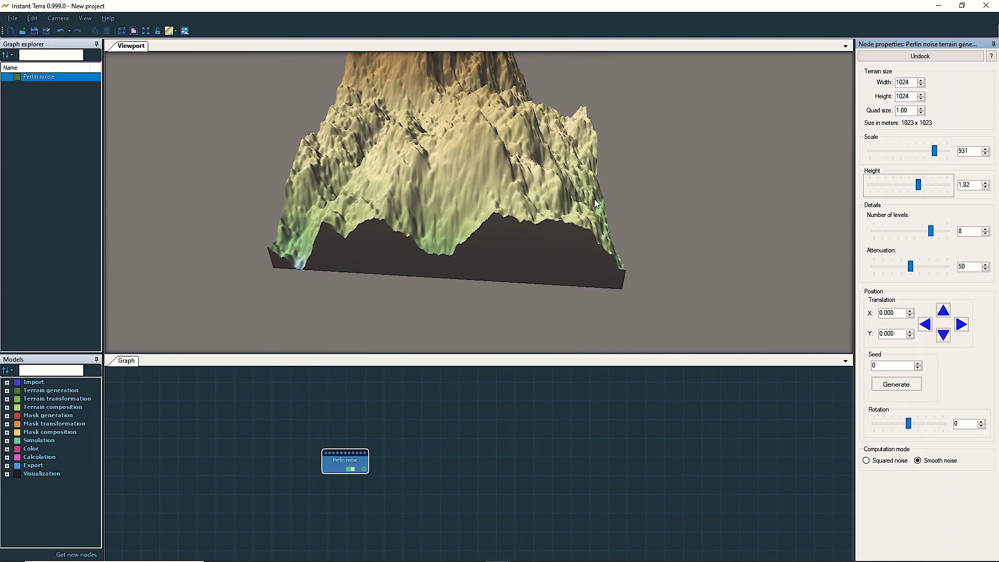
left_click_drag(593, 199, 561, 278)
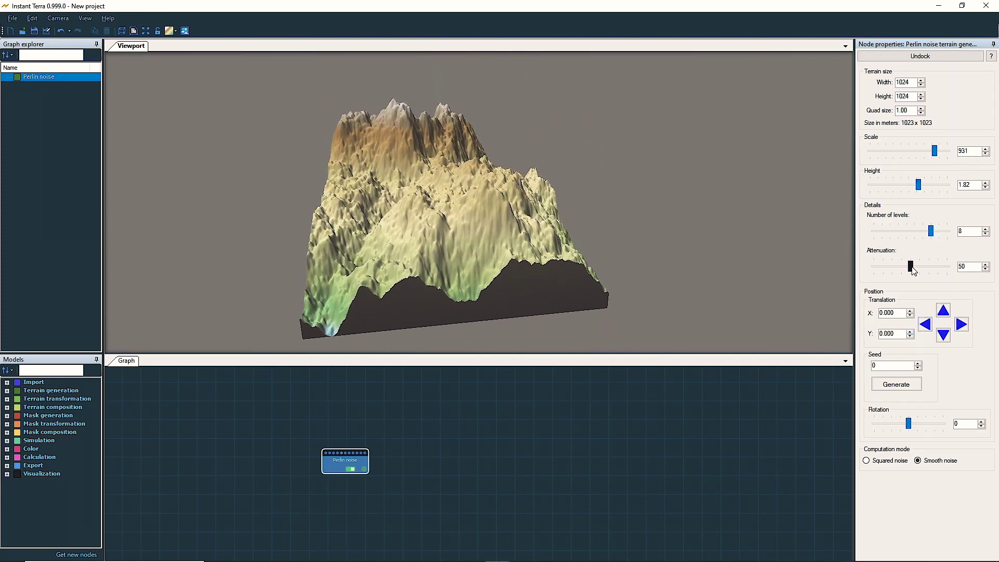
- Reduce the Perlin noise detail to 3 levels and generate a new random seed
left_click_drag(931, 231, 889, 235)
mouse_move(453, 221)
left_mouse_down()
mouse_move(448, 232)
mouse_move(484, 236)
mouse_move(443, 225)
left_mouse_up()
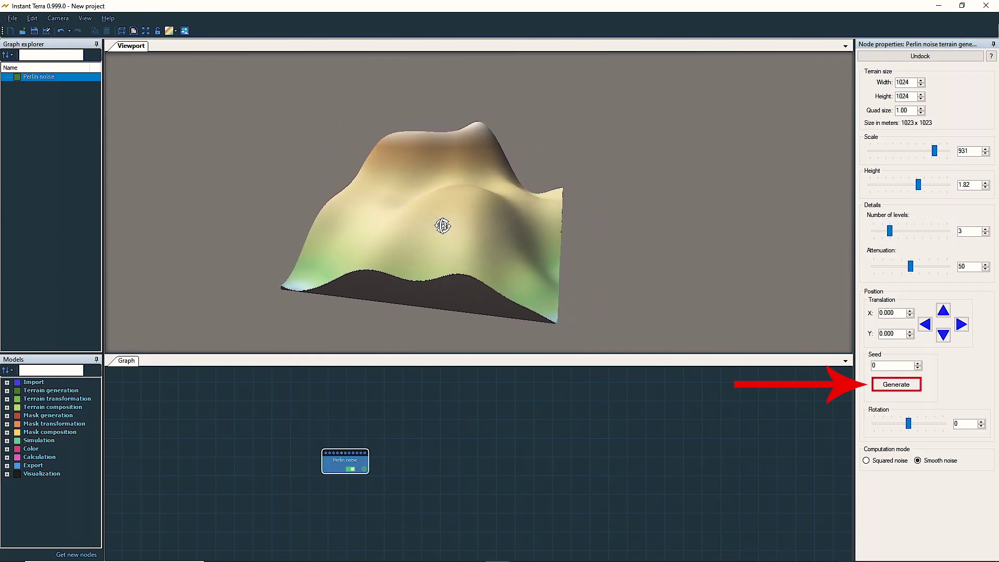
left_click(902, 388)
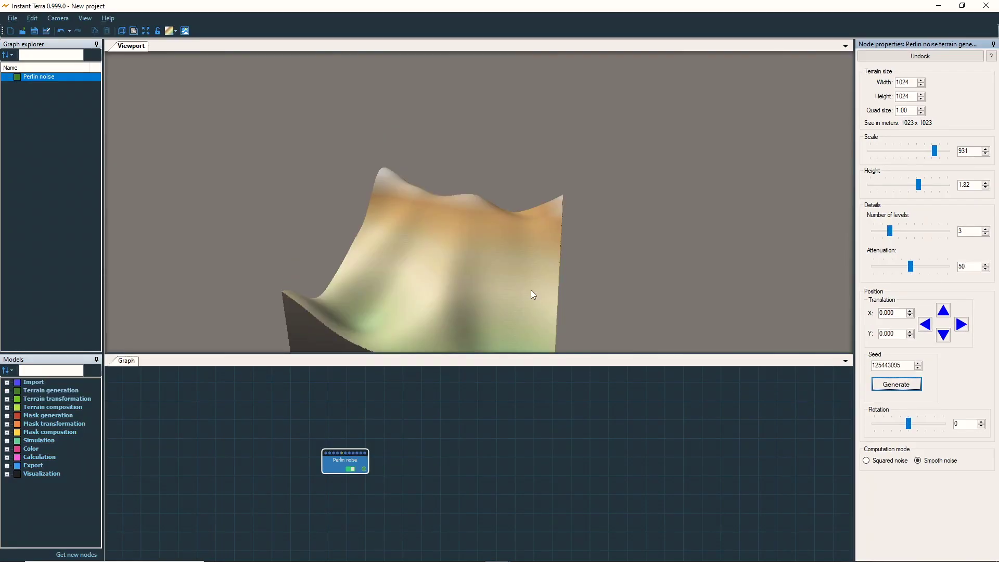
left_click_drag(531, 292, 487, 241)
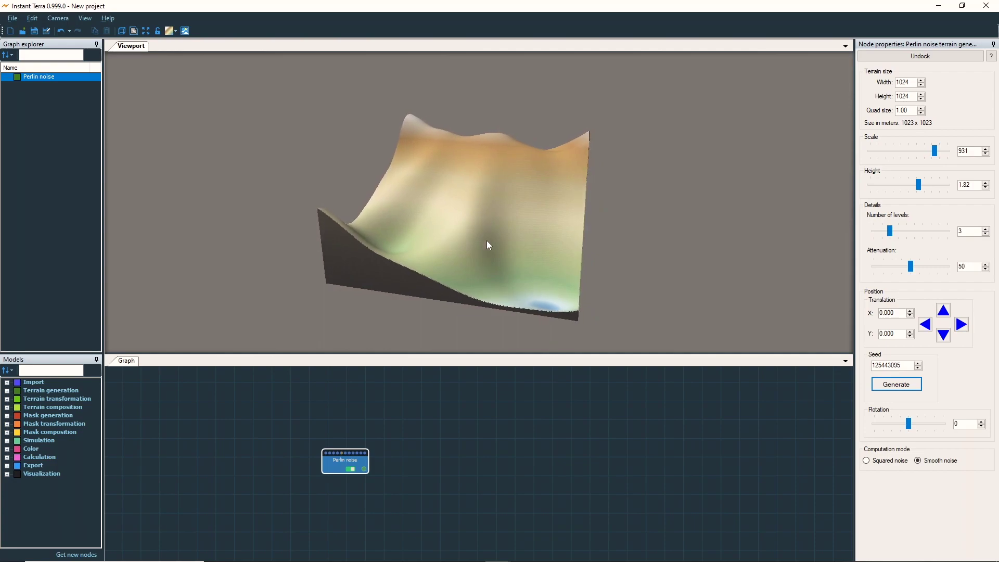
- Connect a Min & max heights node to the Perlin noise output and set its maximum height to 300
left_click_drag(364, 469, 461, 467)
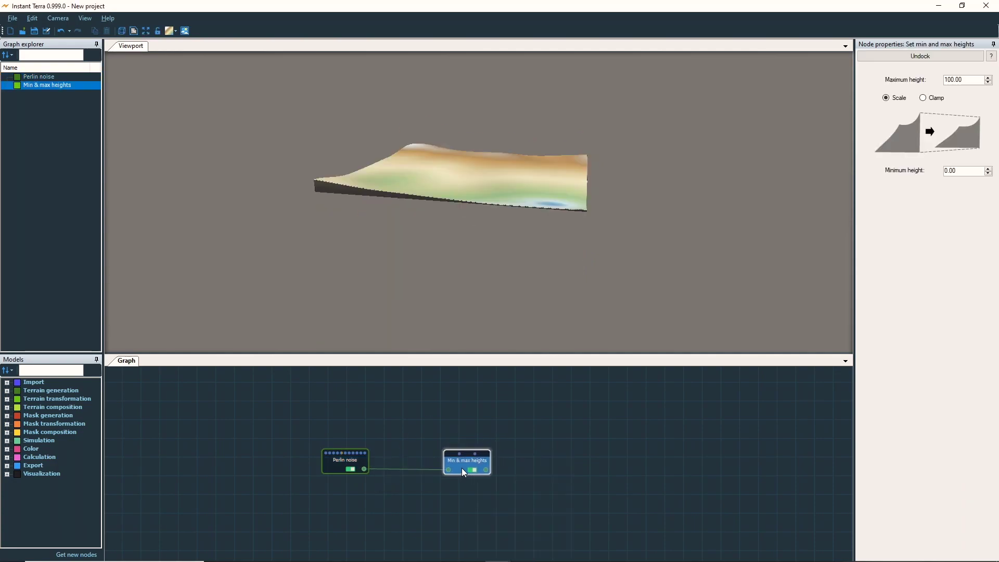
left_click(861, 81)
key("Tab")
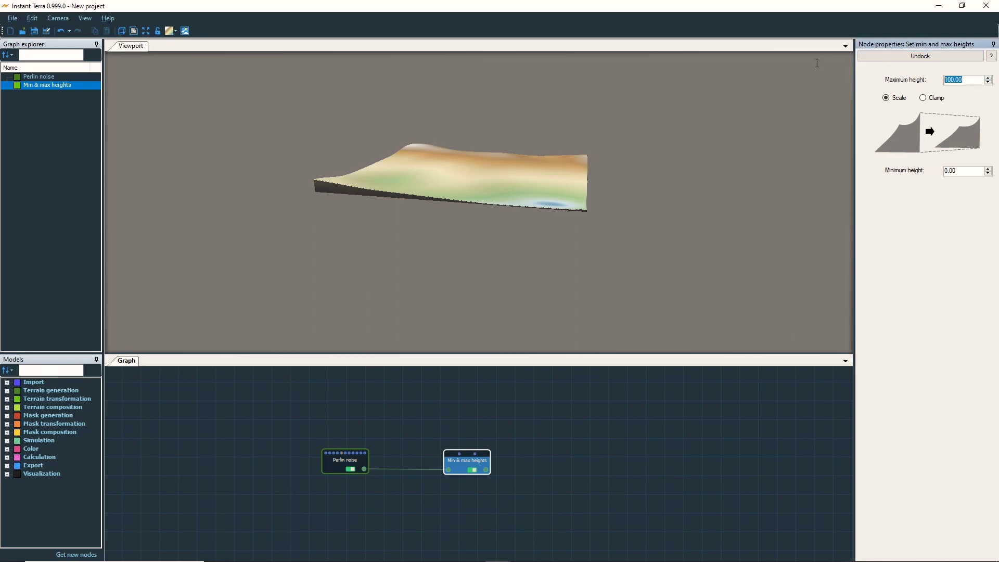
type("300")
key("Tab")
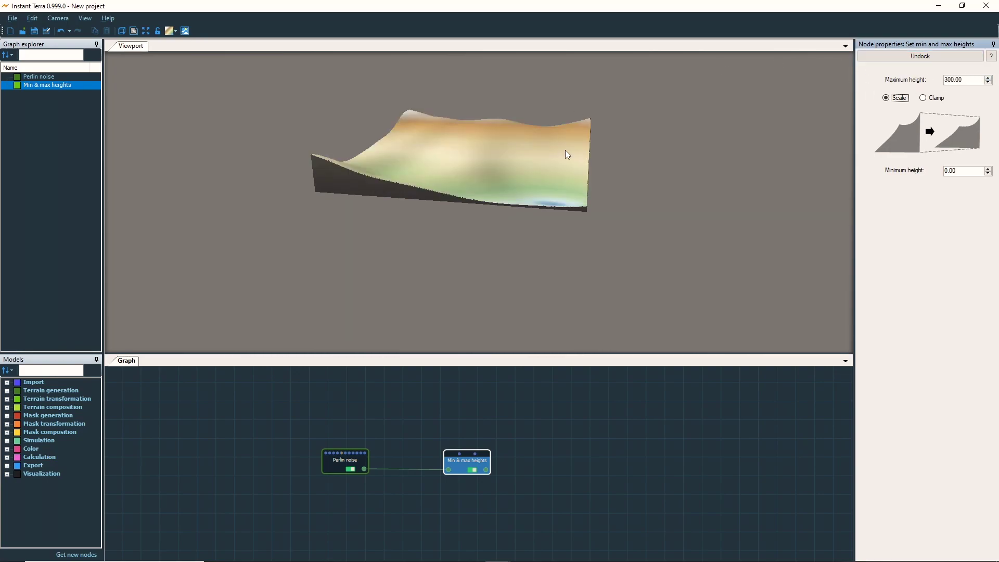
left_click_drag(564, 152, 571, 187)
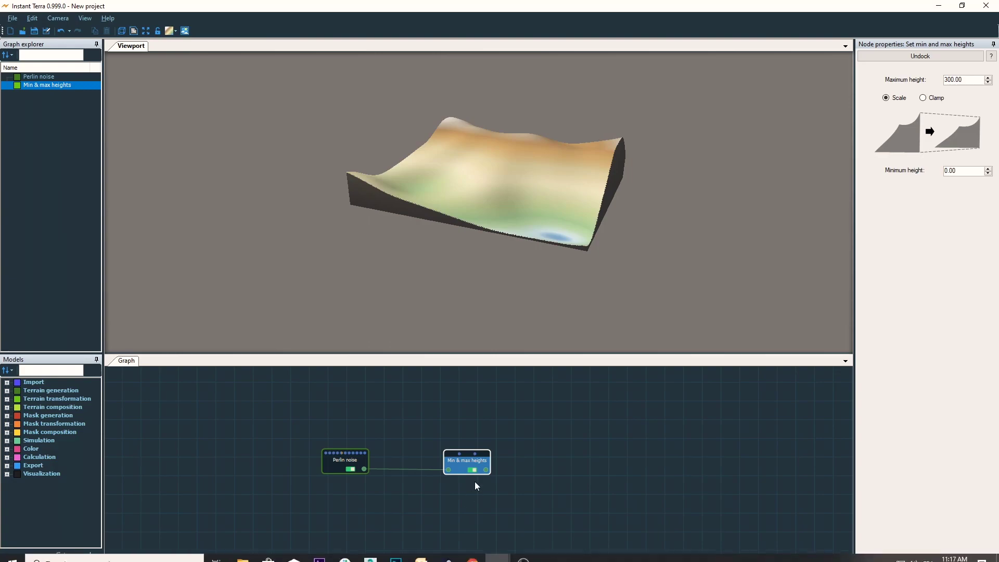
- Add a Half-sphere node below the noise chain and feed its output into a new Gaussian smooth node
left_click_drag(485, 469, 495, 527)
type("sph")
key("Return")
type("gaussi")
key("Return")
left_click(513, 521)
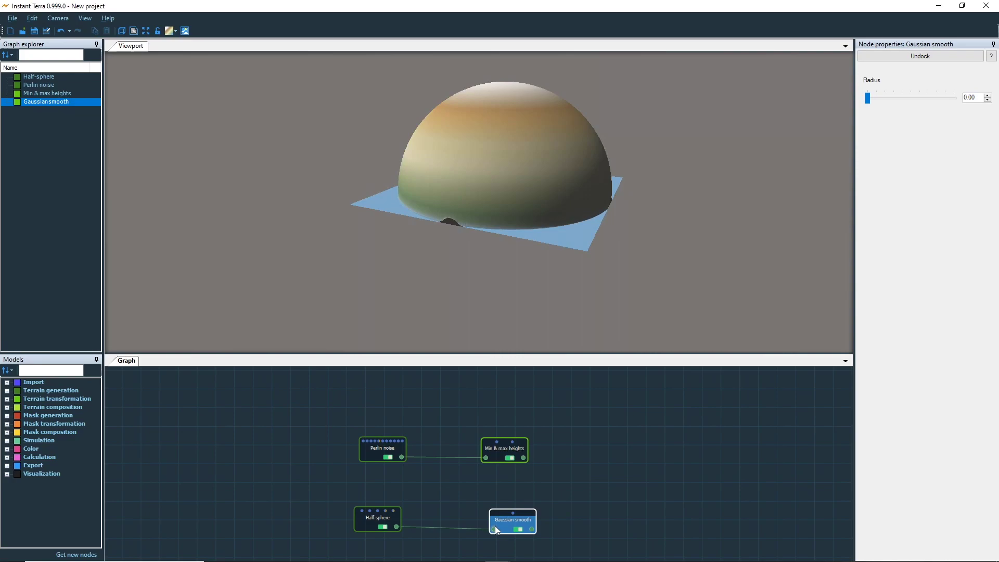
- Set the Half-sphere's radius and height scale to 0.87, and the Gaussian smooth radius to 34
scroll(532, 410, "up", 2)
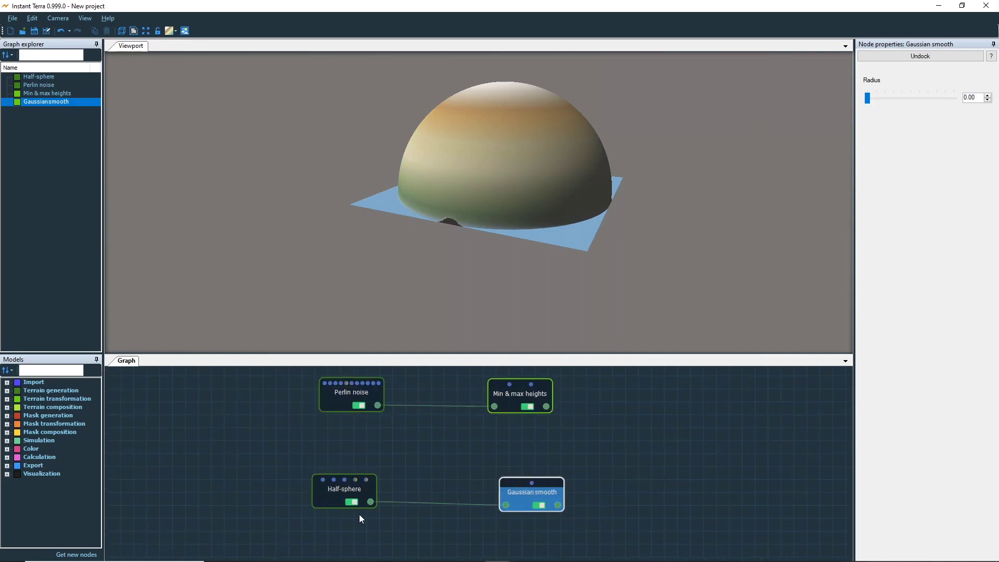
left_click(332, 495)
left_click_drag(912, 153, 907, 154)
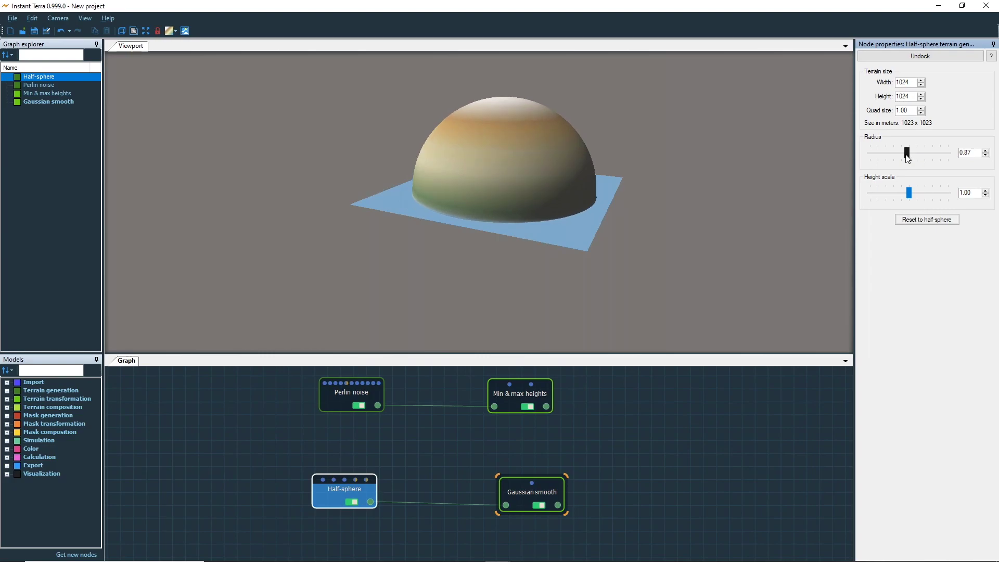
left_click_drag(912, 194, 907, 193)
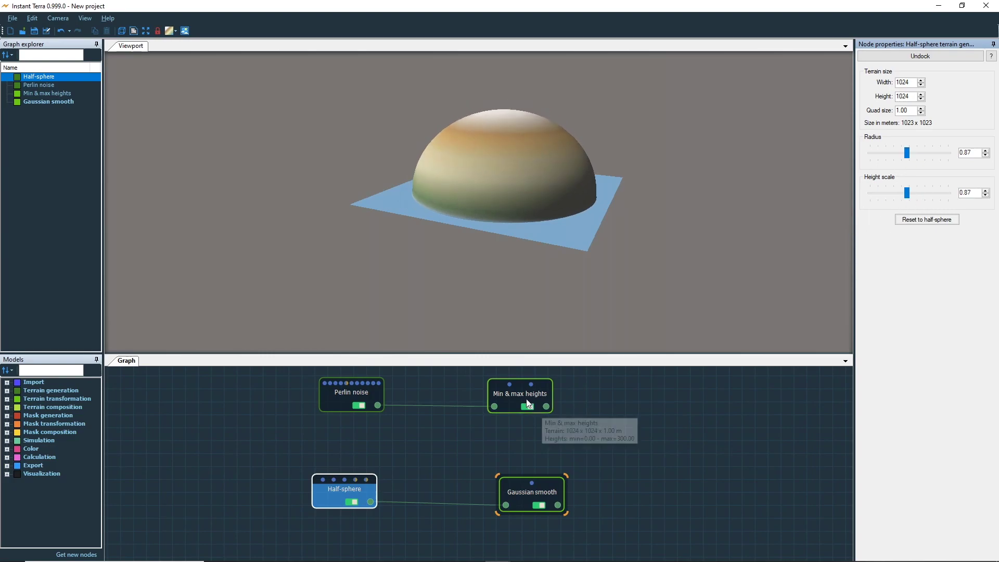
left_click(530, 493)
left_click_drag(880, 97, 895, 99)
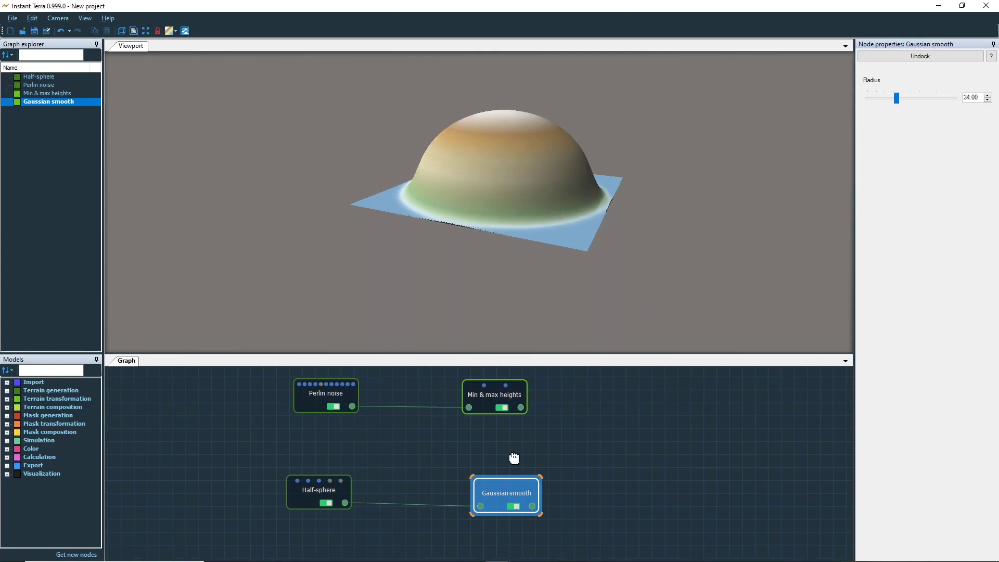
- Add a Multiply node combining the Min & max heights output with the Gaussian smooth output
left_click_drag(513, 408, 652, 457)
type("m")
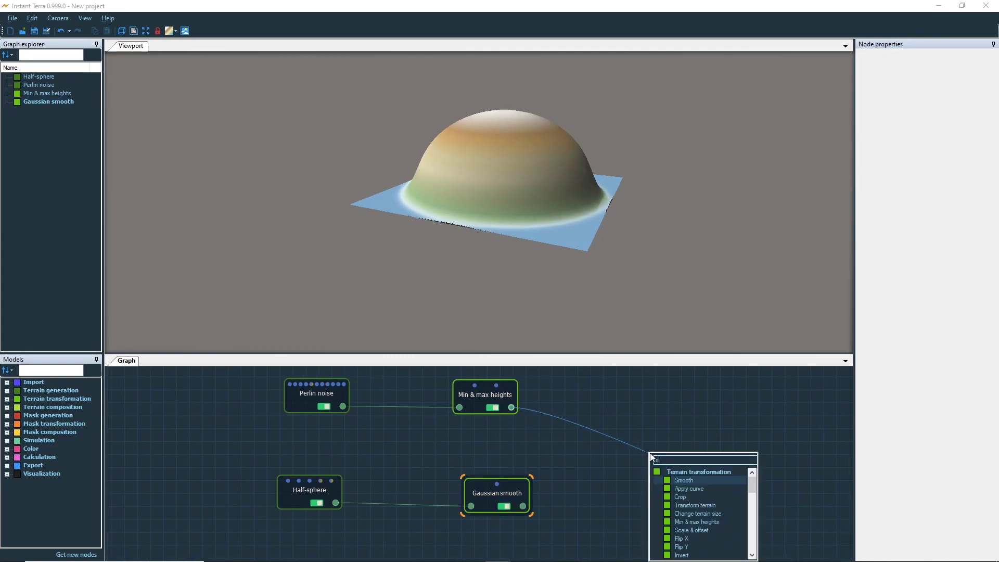
type("ul")
key("Return")
left_click_drag(523, 506, 649, 465)
left_click(660, 451)
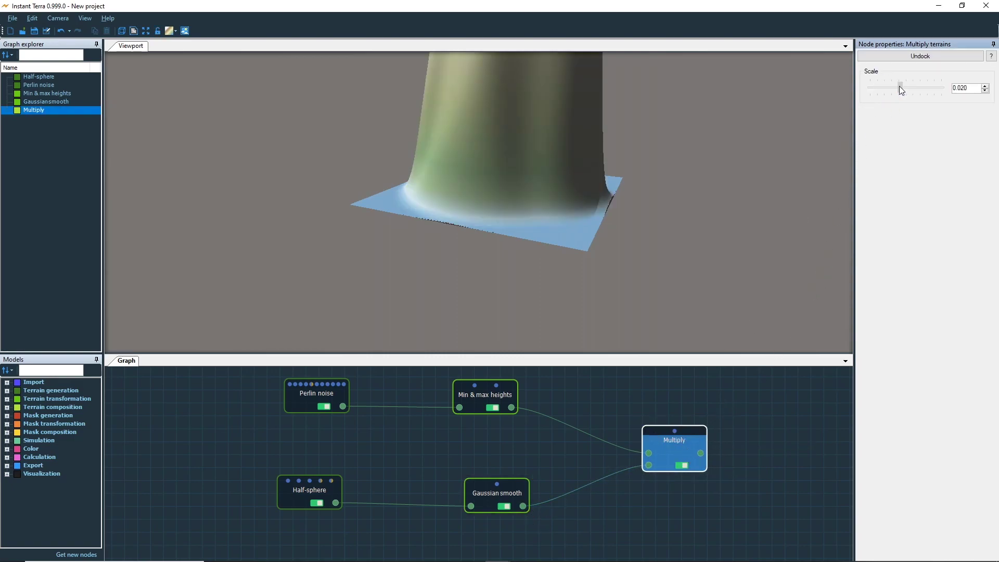
- Lower the Multiply node's scale until the terrain forms a moderately high, rounded hill
left_click_drag(901, 88, 886, 86)
left_click_drag(640, 157, 515, 187)
left_click_drag(885, 88, 884, 87)
- Add a Sum node after Multiply and connect the Multiply output to its second input
left_click_drag(680, 483, 656, 439)
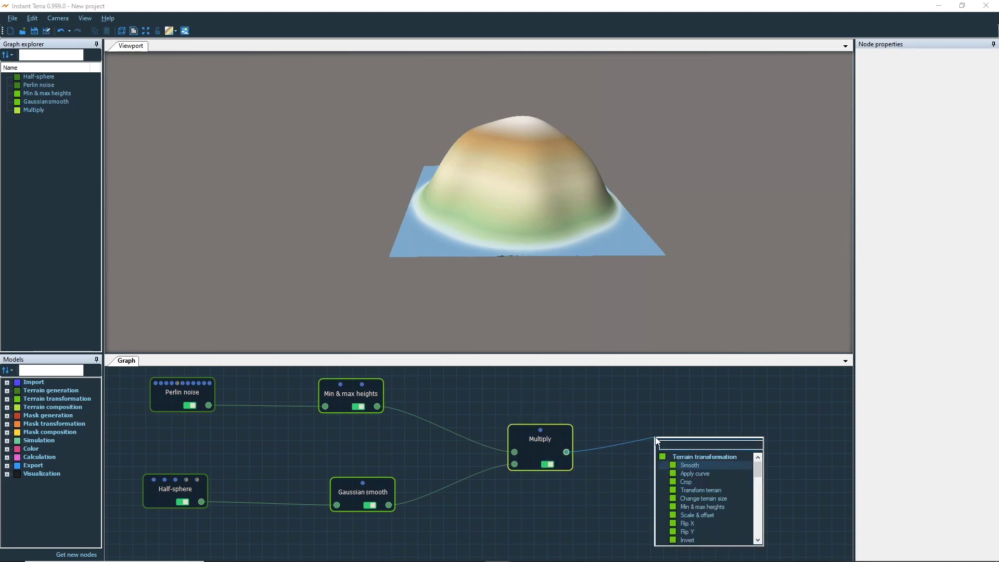
type("sum")
key("Return")
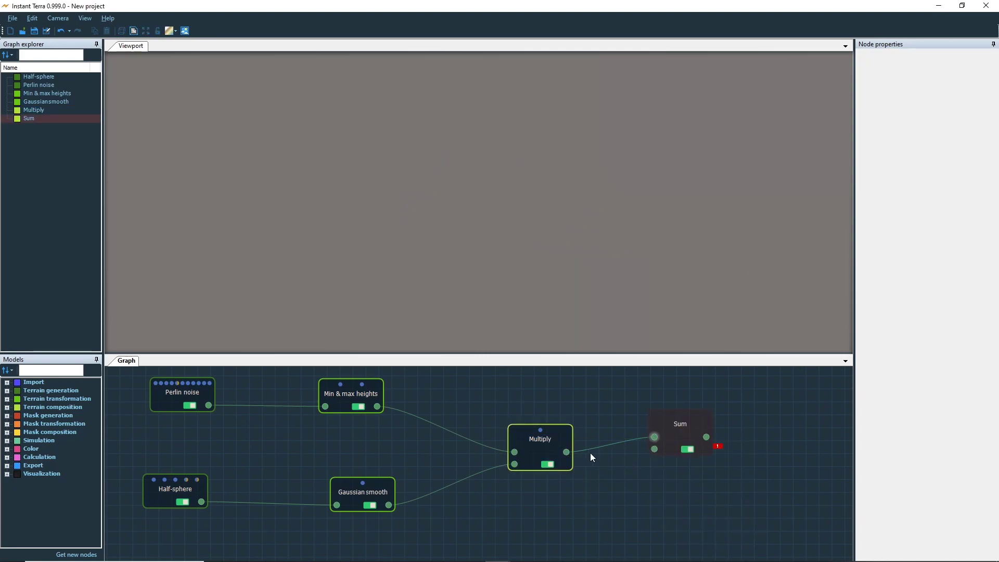
left_click_drag(566, 452, 693, 410)
scroll(679, 474, "down", 2)
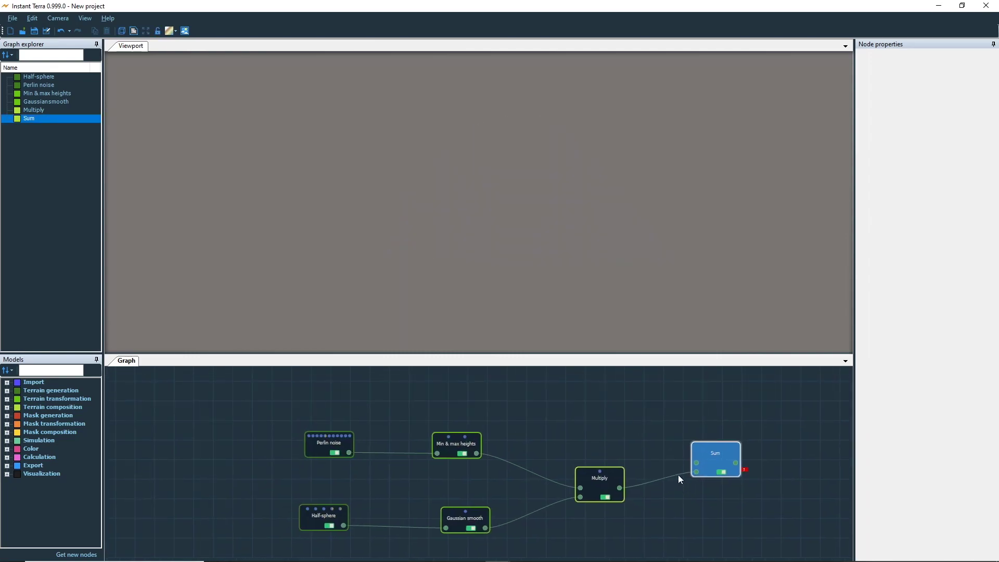
- Add a Ridged noise node, pass it through an Apply curve node into the Sum's first input, and display the Sum terrain
double_click(577, 377)
type("ri")
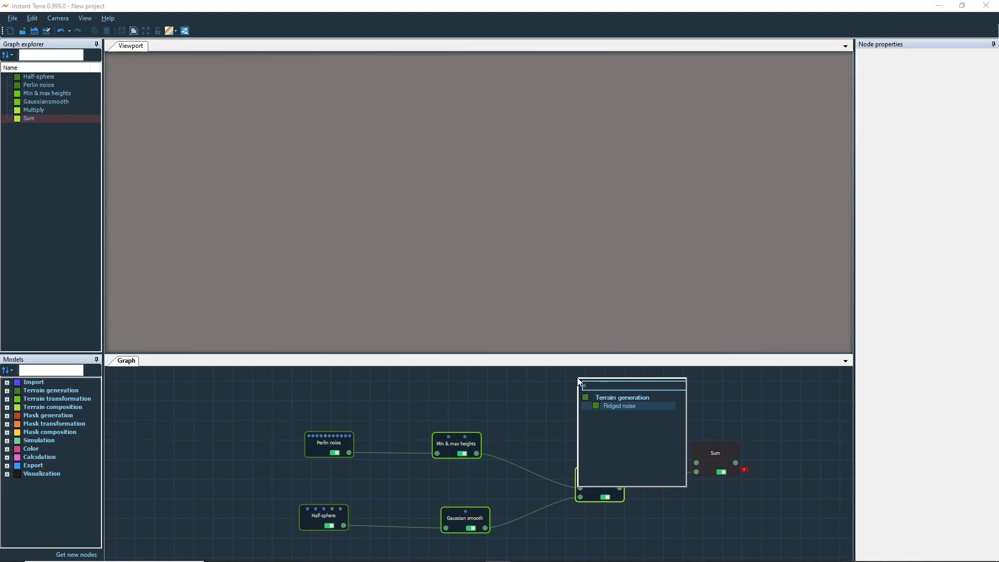
left_click(613, 405)
left_click_drag(619, 395, 697, 462)
type("ap")
key("Return")
left_click(716, 454)
- Reshape the Apply curve profile by pulling its middle section below the diagonal to lower the mid heights
left_click(625, 400)
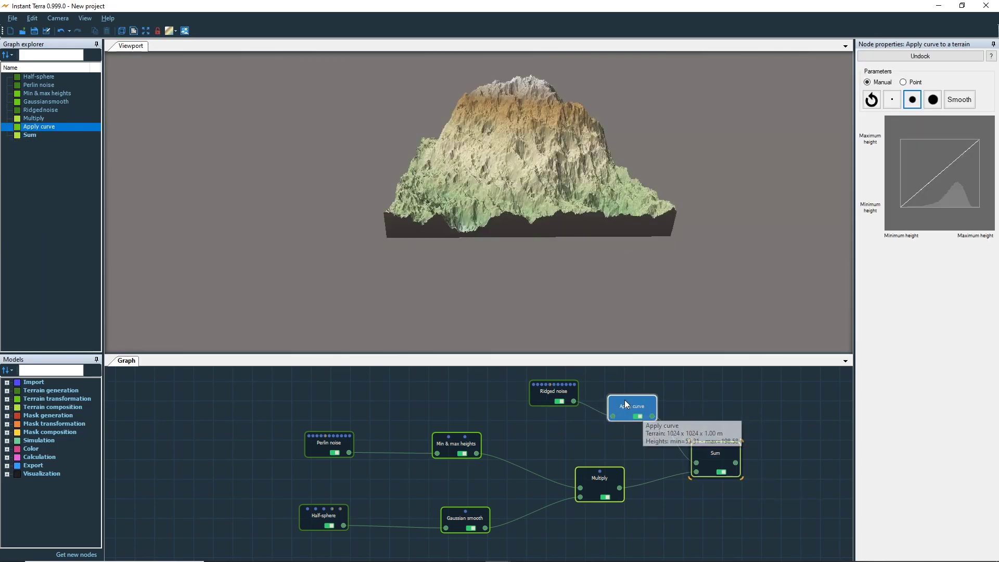
left_click_drag(975, 142, 923, 191)
left_click_drag(954, 161, 923, 182)
left_click_drag(971, 150, 938, 179)
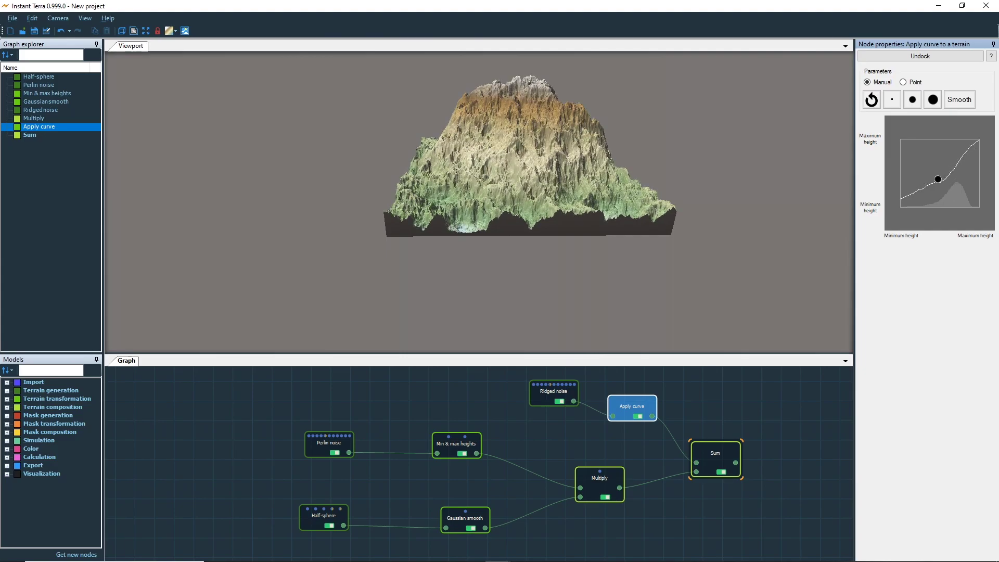
- Set the Ridged noise scale to 600 and its height to 0.69
left_click(549, 394)
left_click_drag(911, 151, 907, 150)
middle_click_drag(513, 185, 596, 271)
scroll(595, 271, "down", 3)
left_click_drag(907, 150, 923, 150)
left_click_drag(710, 161, 552, 196)
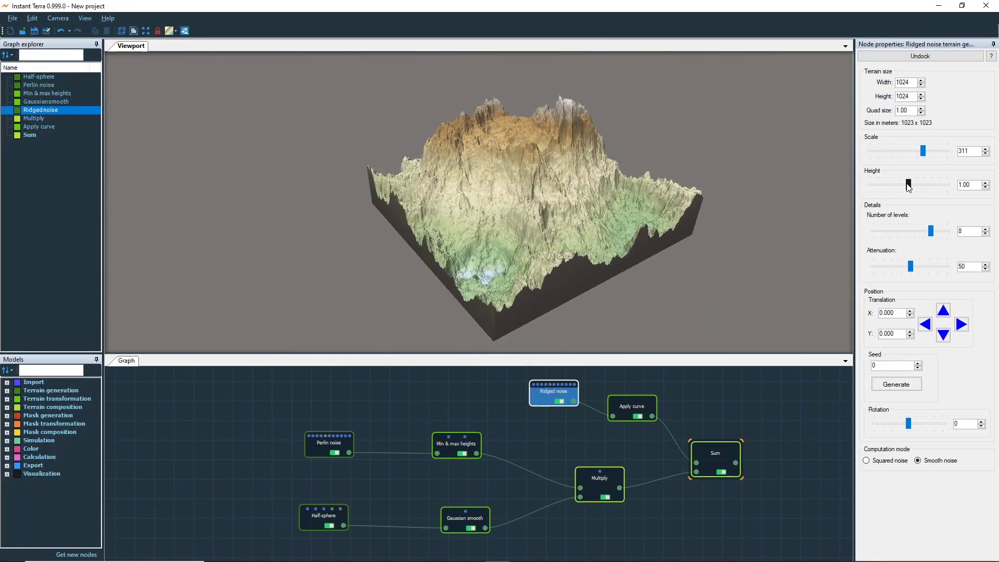
mouse_move(909, 184)
left_mouse_down()
mouse_move(890, 184)
mouse_move(902, 185)
left_mouse_up()
left_click_drag(925, 151, 931, 151)
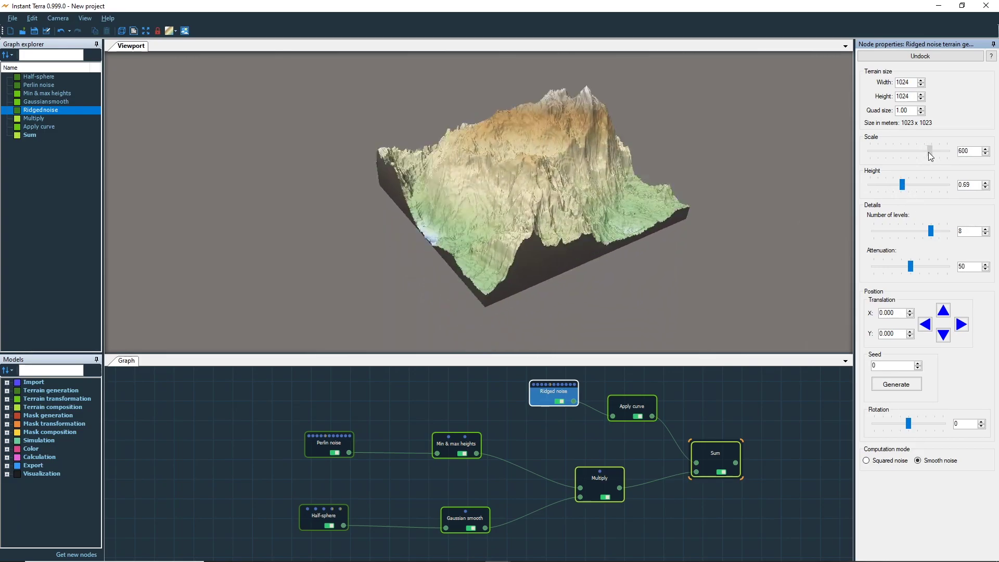
left_click_drag(569, 183, 606, 207)
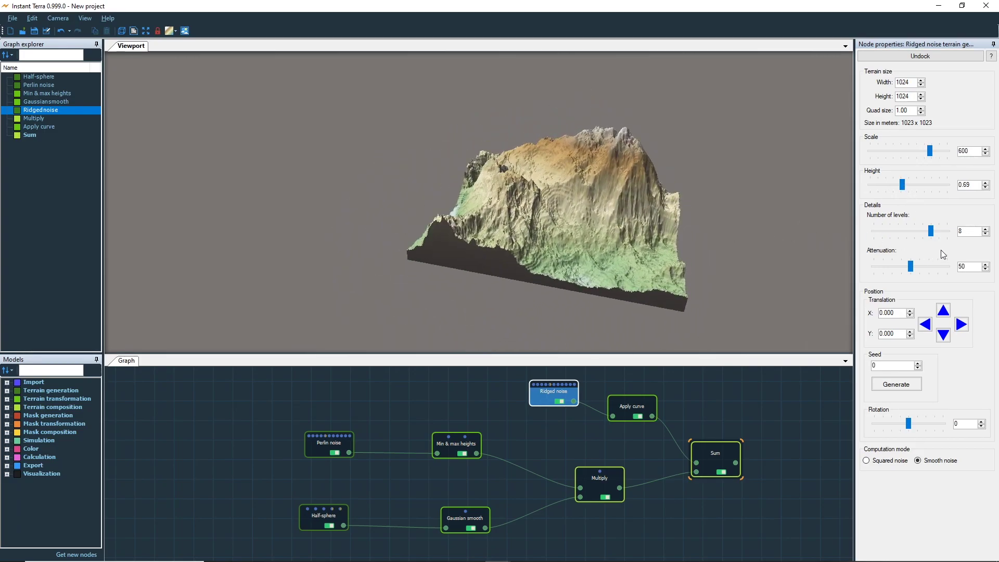
- Reduce the Ridged noise detail to 7 levels and adjust its attenuation to keep the ridges pronounced
mouse_move(934, 236)
left_mouse_down()
mouse_move(908, 235)
mouse_move(922, 232)
left_mouse_up()
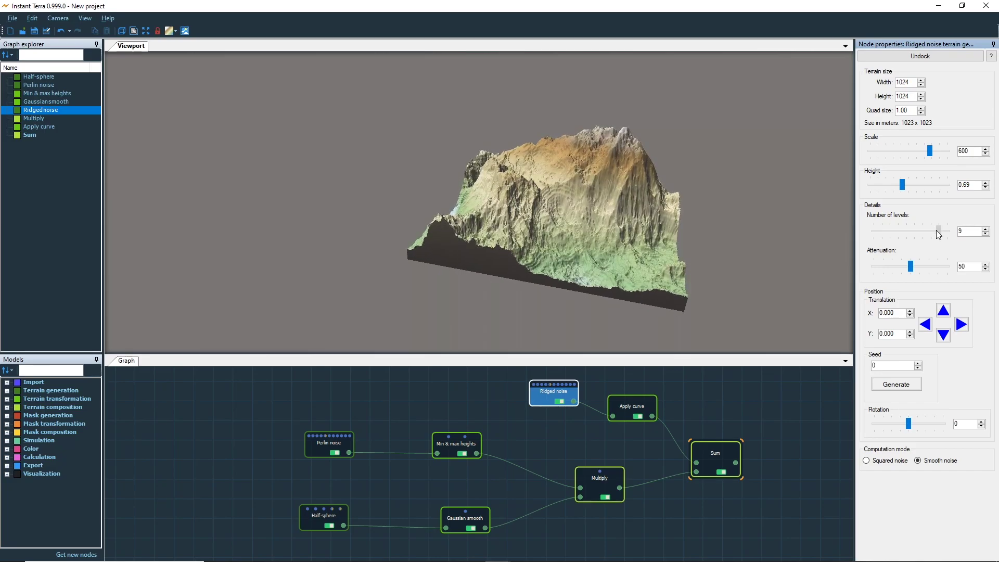
left_click(919, 266)
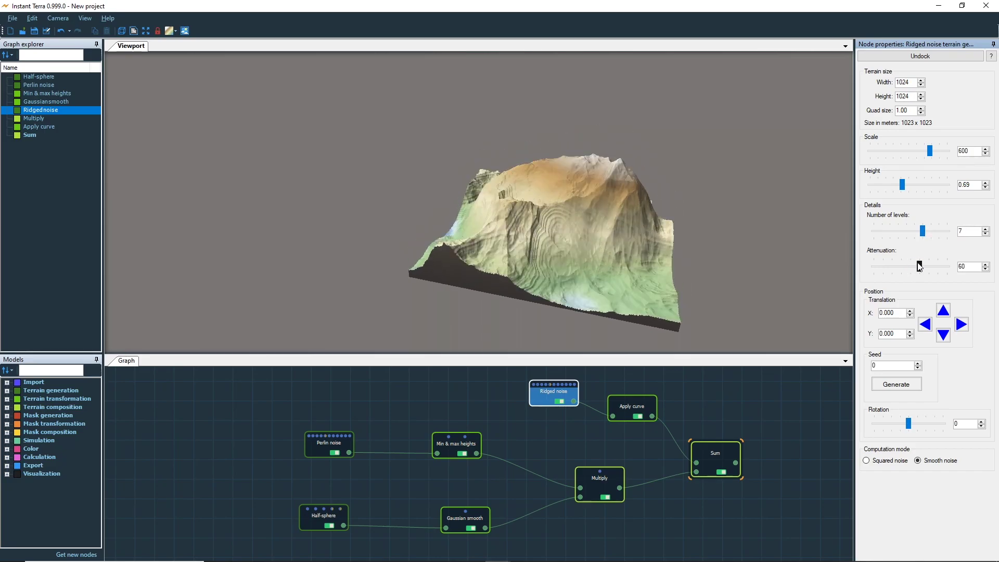
left_click_drag(918, 264, 911, 264)
middle_click_drag(719, 470, 601, 472)
left_click(651, 467)
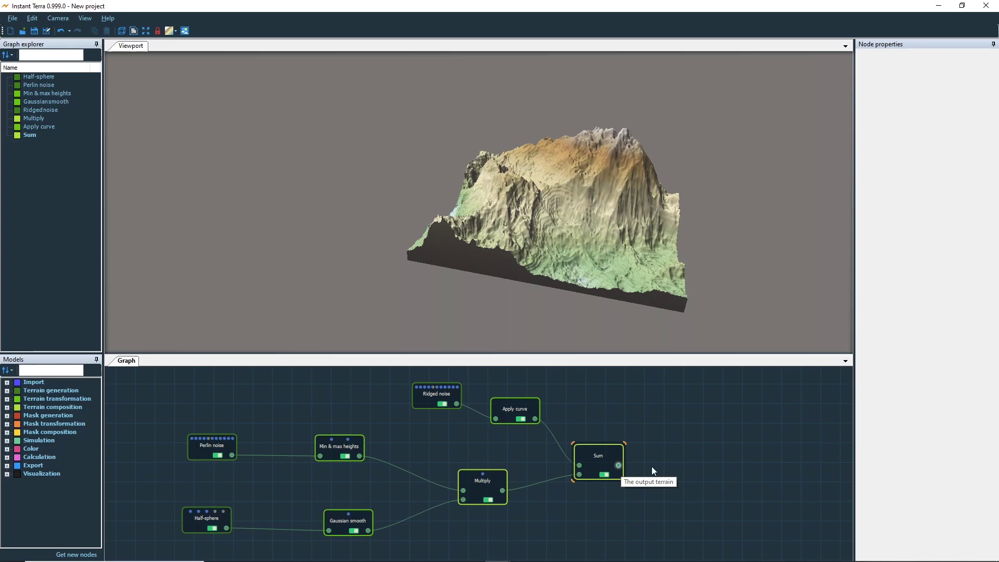
- Add an Apply curve node fed by the Sum output and display its terrain
left_click_drag(652, 466, 758, 467)
type("app")
key("Return")
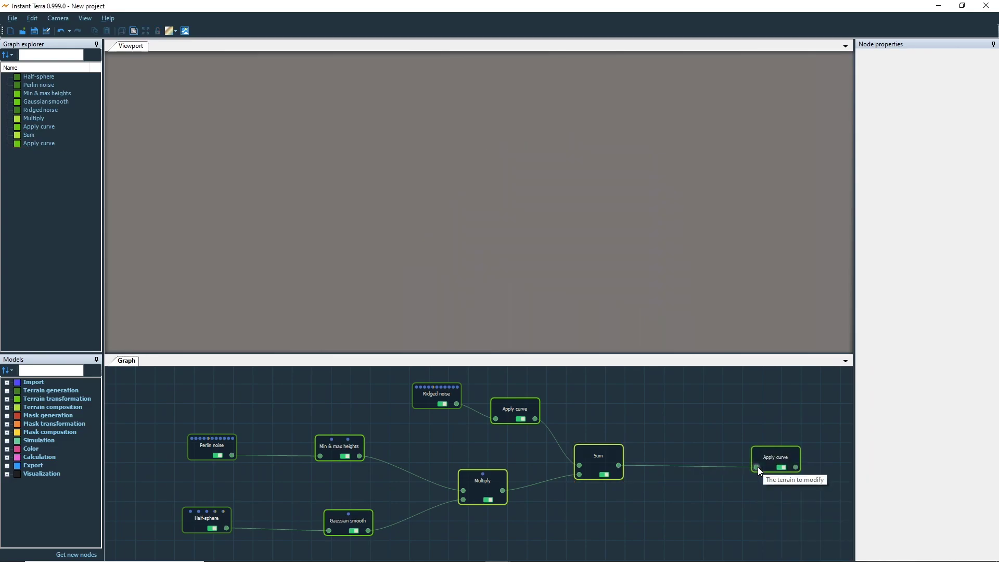
left_click(769, 463)
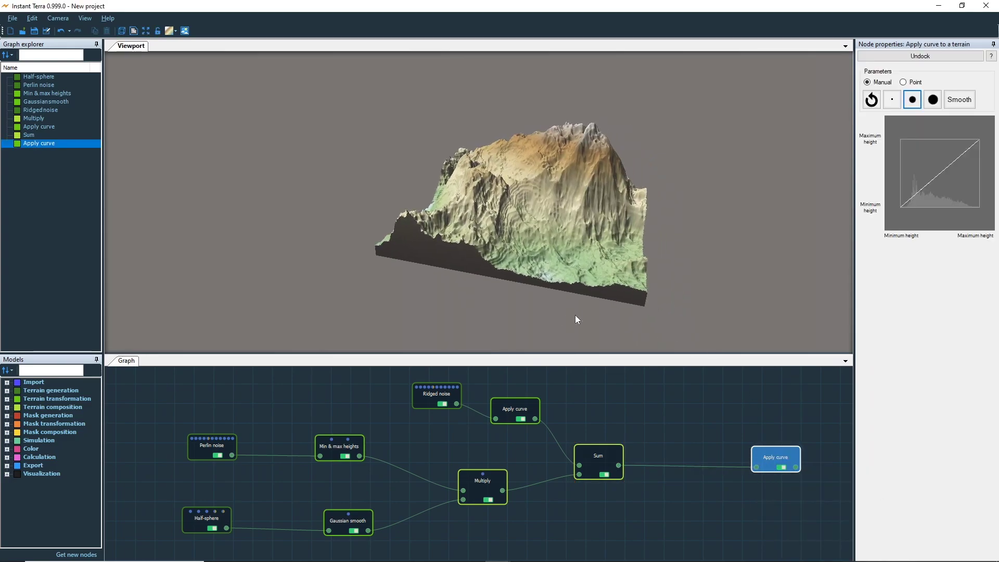
middle_click_drag(770, 454, 599, 442)
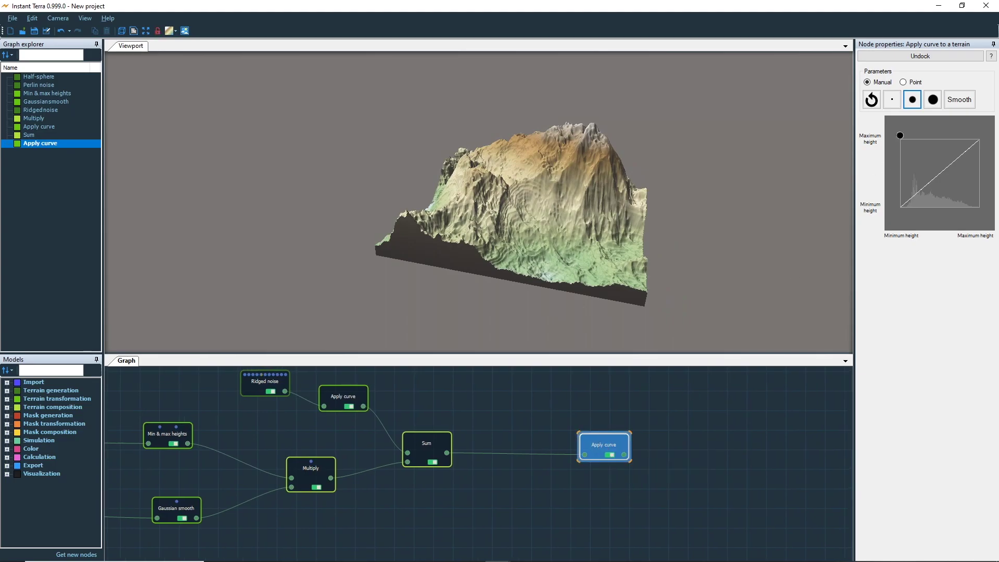
- Switch the new Apply curve to Point mode and shape a concave curve with a flattened low end and slightly lowered maximum
left_click(903, 82)
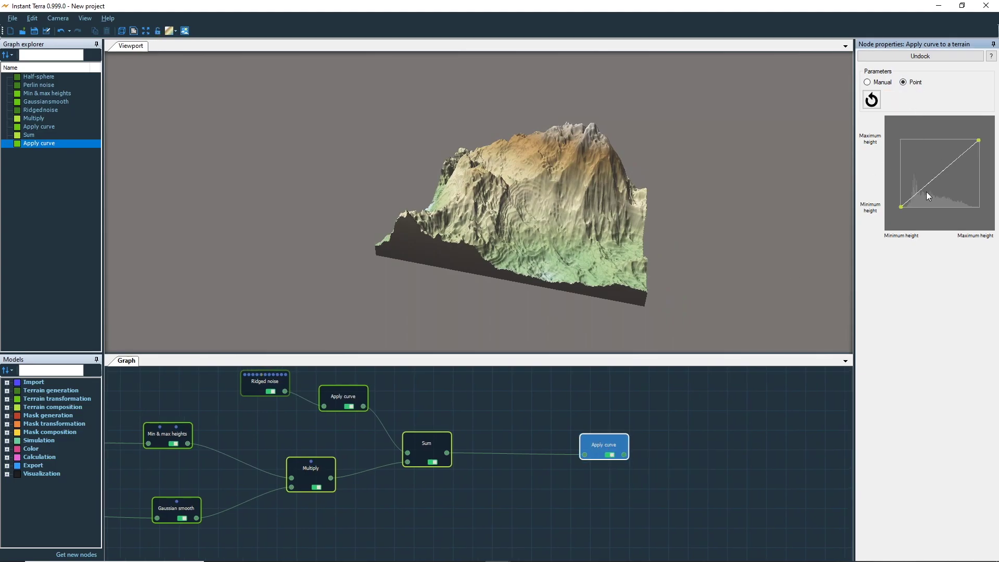
left_click_drag(920, 191, 923, 200)
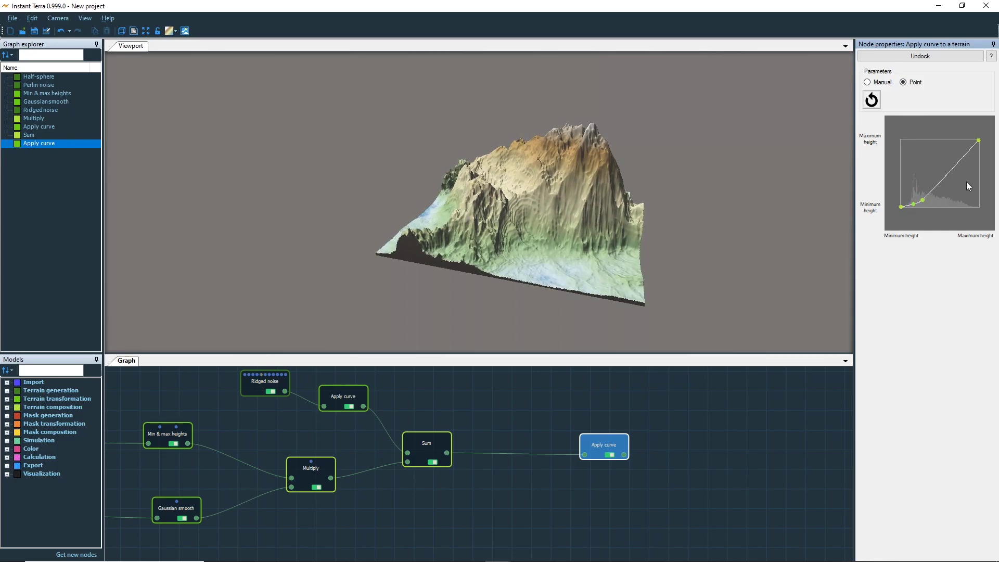
left_click_drag(941, 182, 981, 147)
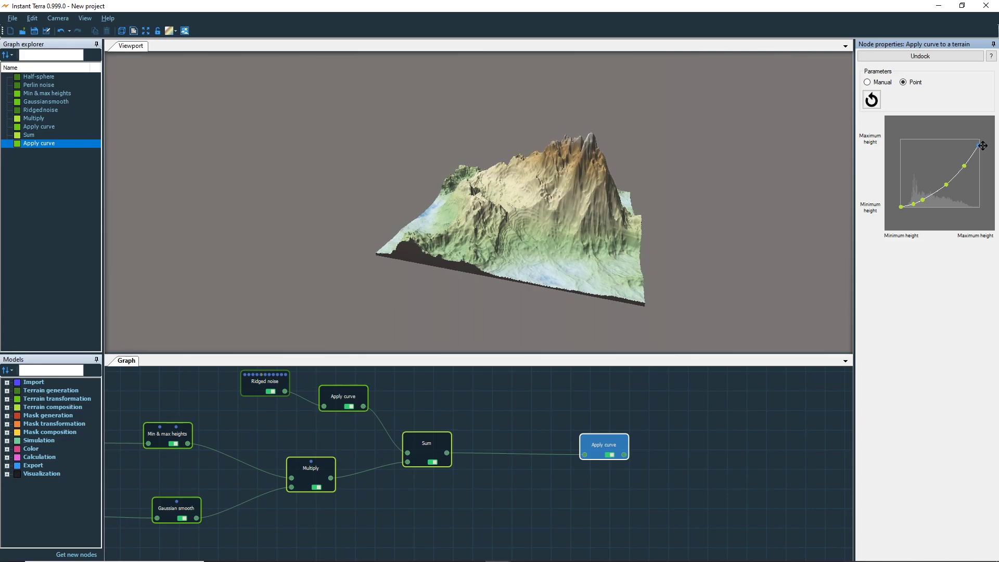
mouse_move(555, 213)
left_mouse_down()
mouse_move(585, 234)
mouse_move(567, 225)
left_mouse_up()
left_click_drag(626, 472, 553, 459)
mouse_move(899, 208)
left_mouse_down()
mouse_move(886, 199)
mouse_move(913, 205)
left_mouse_up()
left_click(529, 289)
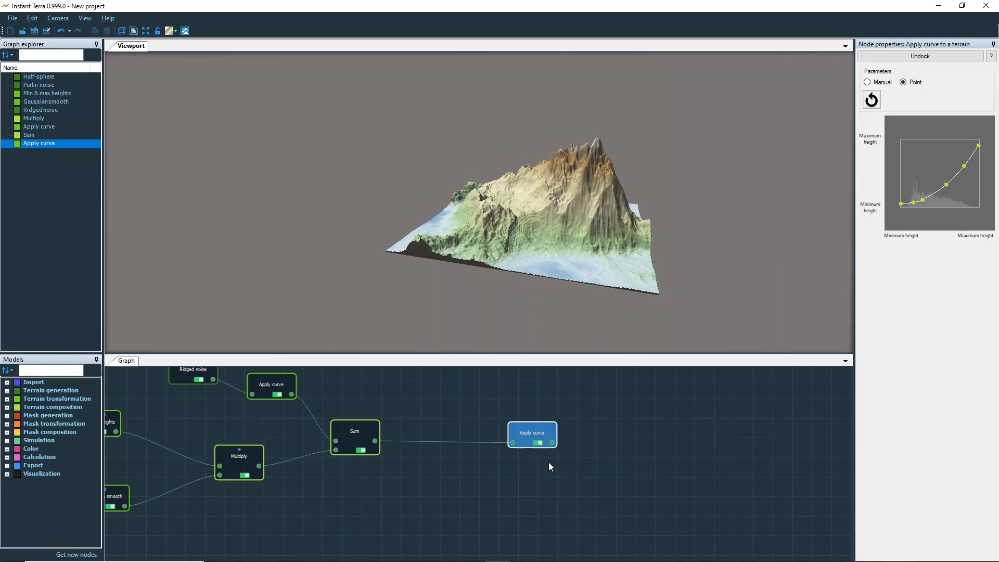
- Add a Mountain erosion node after the second Apply curve and open its properties
left_click_drag(553, 446, 640, 448)
type("mo")
key("Down")
key("Down")
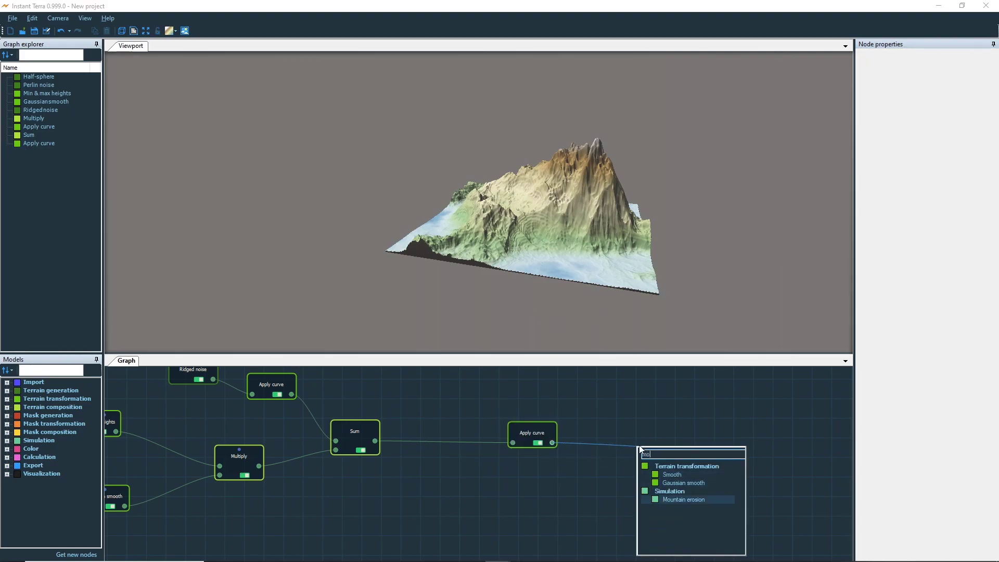
key("Return")
left_click(643, 444)
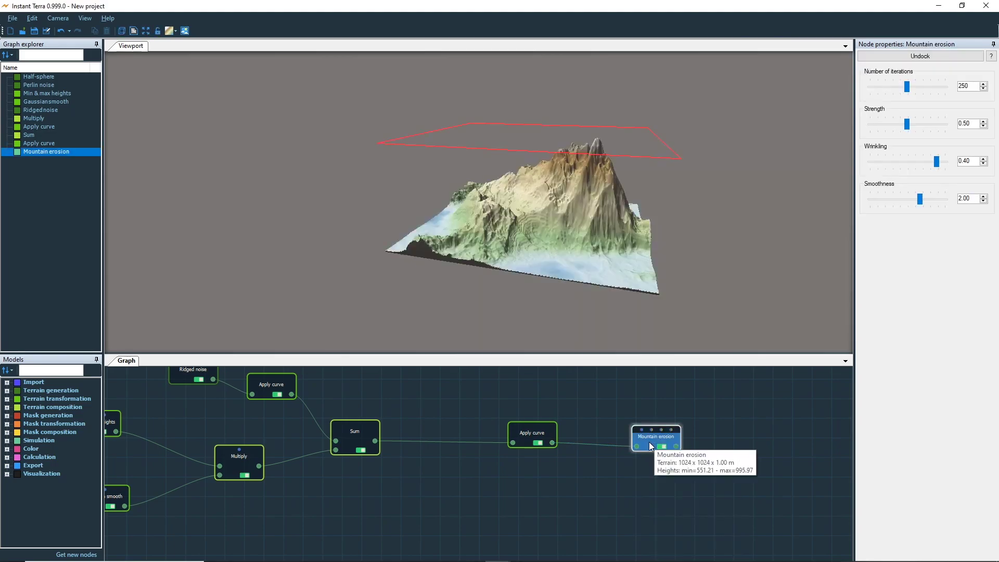
- Set the Mountain erosion to 127 iterations, strength 0.30, wrinkling 0.04 and smoothness 3.00
left_click_drag(906, 86, 887, 84)
mouse_move(907, 124)
left_mouse_down()
mouse_move(948, 126)
mouse_move(892, 120)
left_mouse_up()
left_click_drag(492, 246, 530, 215)
left_click_drag(920, 199, 946, 200)
left_click_drag(922, 162, 877, 162)
left_click_drag(629, 208, 602, 224)
- Add a Sum node combining the Mountain erosion output with a new Perlin noise node, and display the result
middle_click_drag(651, 455, 547, 442)
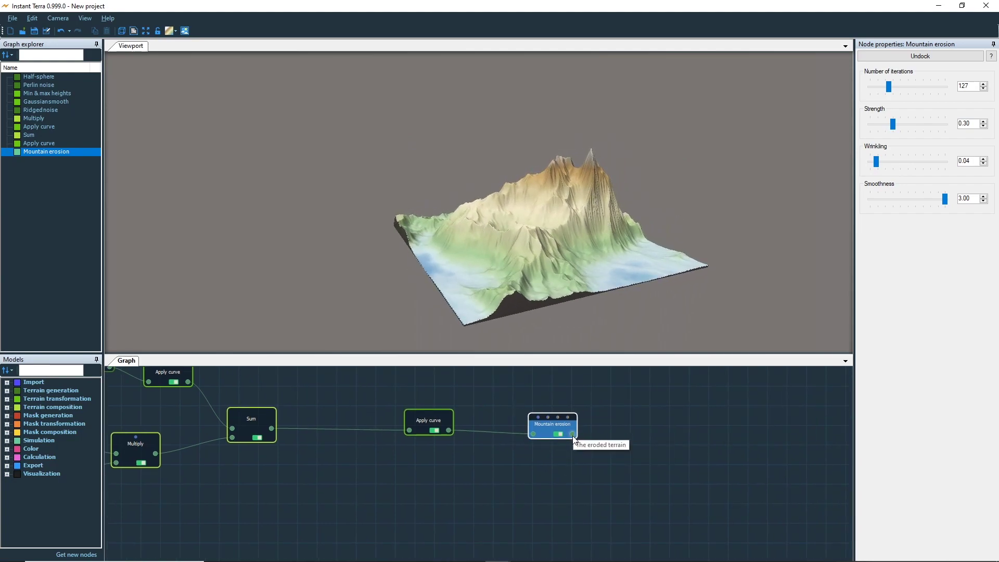
left_click_drag(572, 435, 645, 438)
type("su")
key("Return")
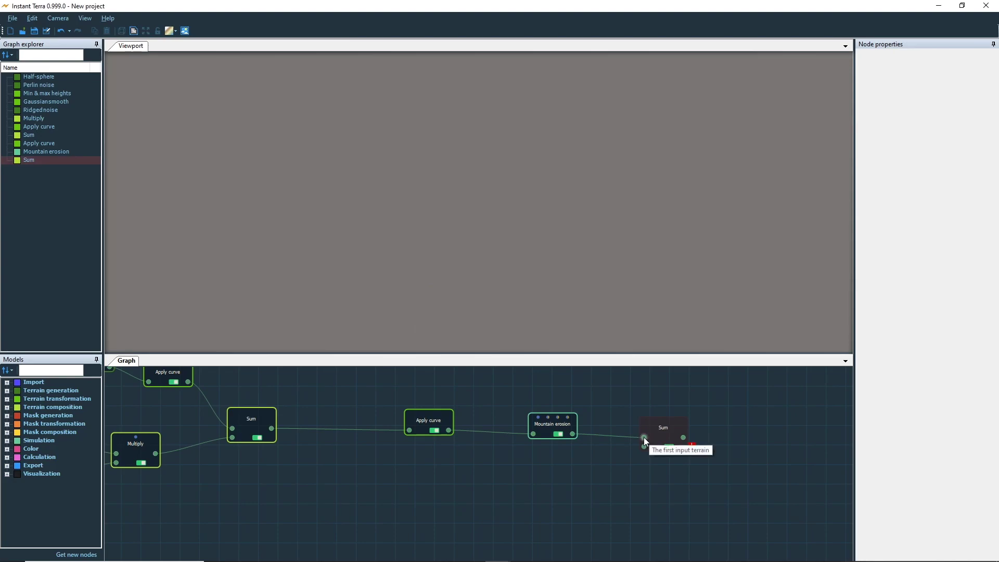
right_click(590, 494)
type("perlin")
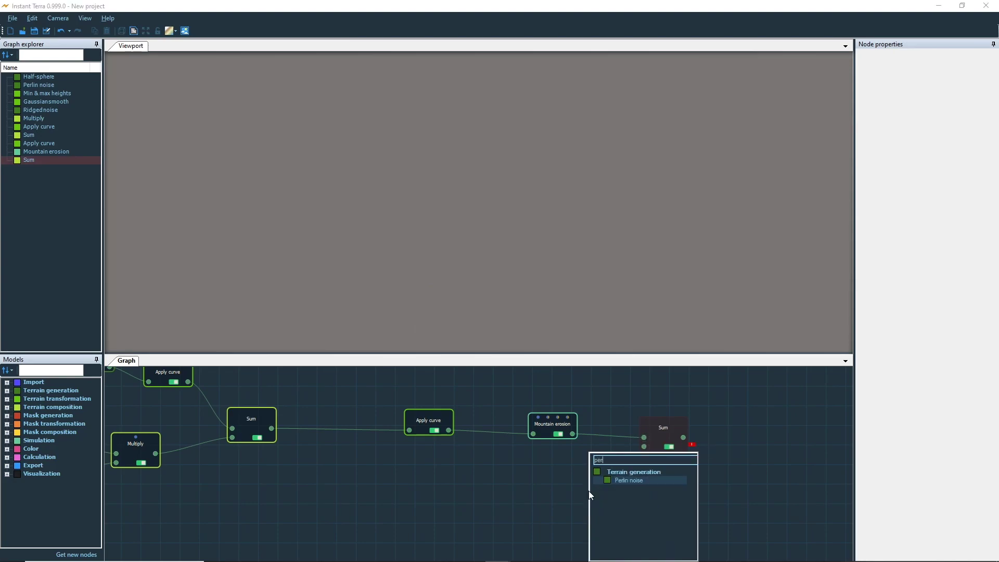
key("Return")
left_click_drag(633, 512, 646, 446)
left_click(674, 435)
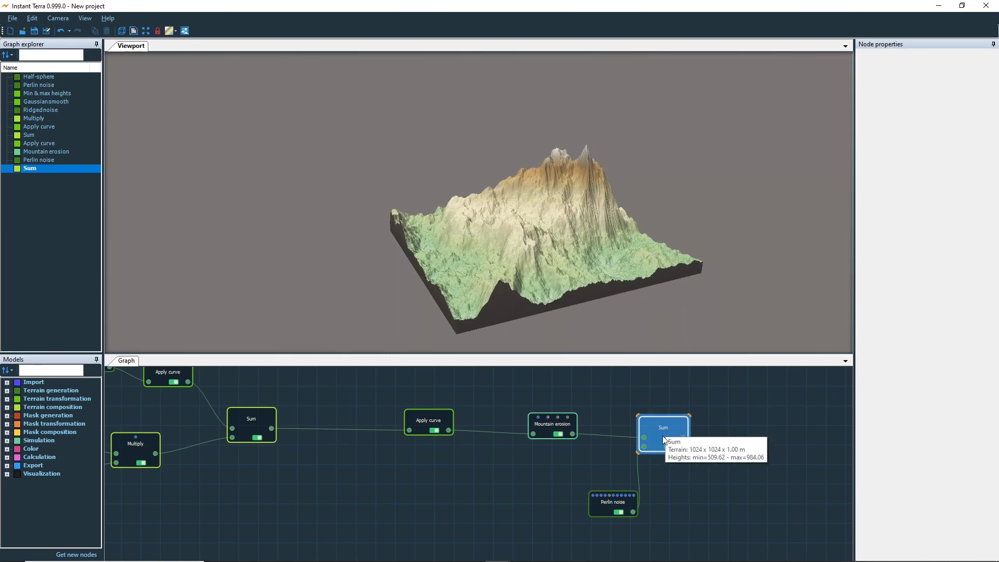
- Set the new Perlin noise to scale 1078, height 0.32, 9 detail levels and attenuation 55
left_click_drag(602, 504, 562, 486)
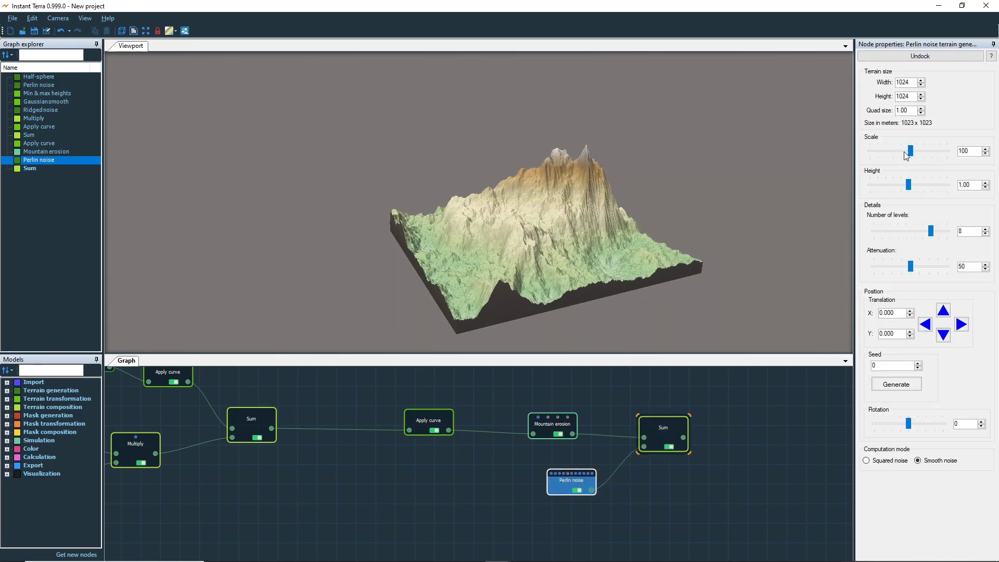
left_click_drag(911, 151, 933, 151)
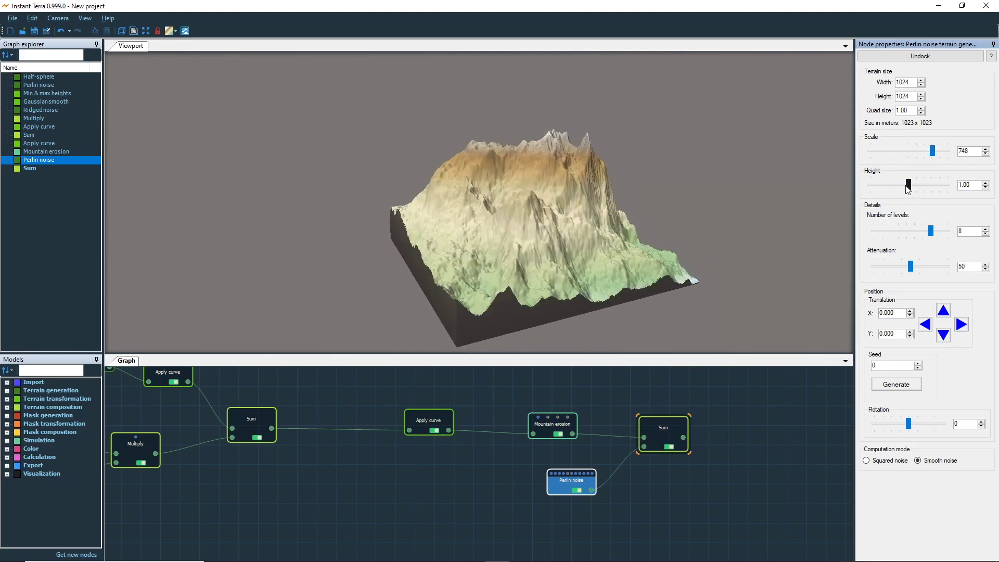
left_click_drag(908, 185, 890, 186)
left_click_drag(597, 229, 564, 234)
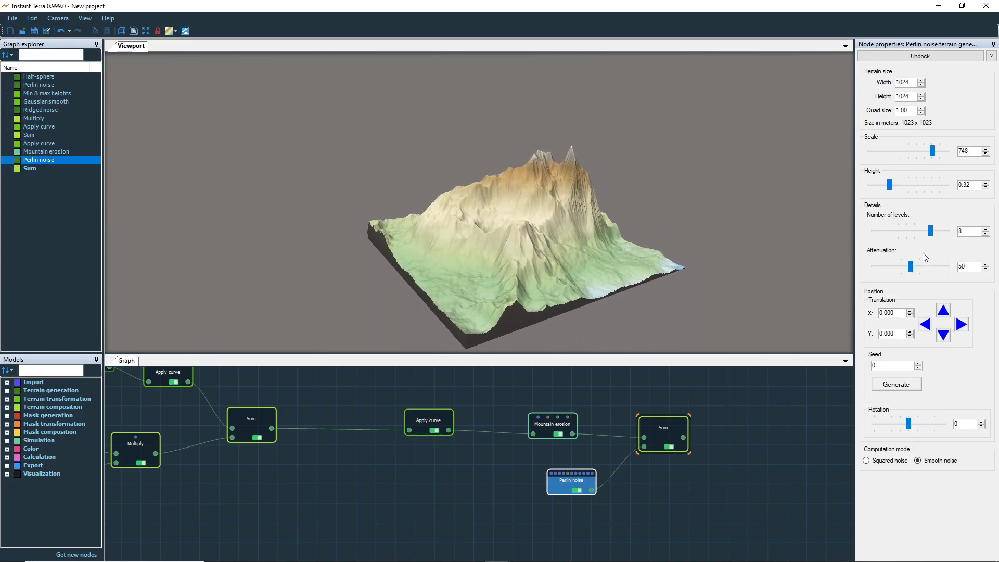
left_click_drag(944, 233, 913, 251)
left_click_drag(936, 153, 940, 154)
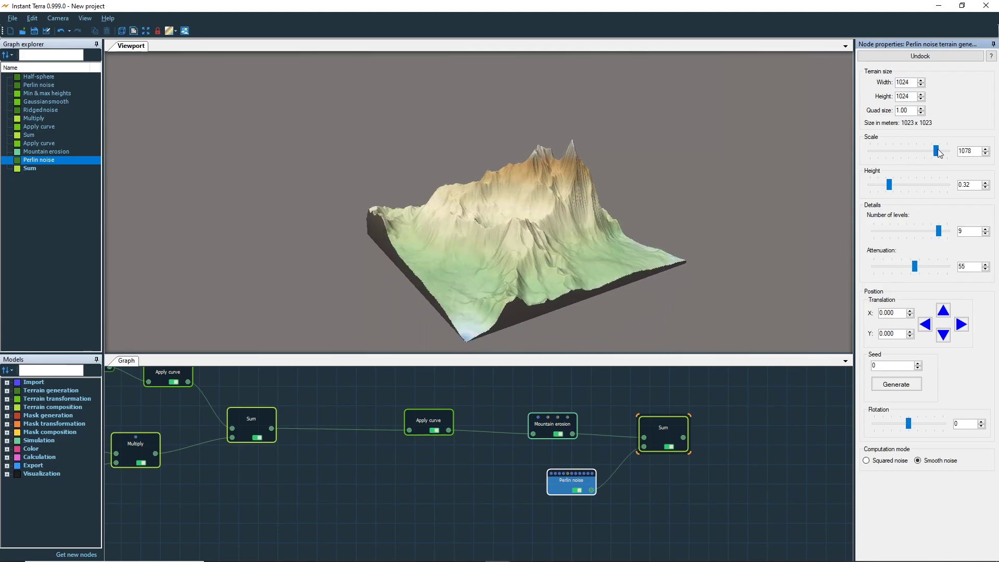
left_click_drag(532, 227, 583, 240)
- Add a Blend node mixing the Mountain erosion output with the new Sum output, and display the blended terrain
left_click_drag(649, 499, 486, 497)
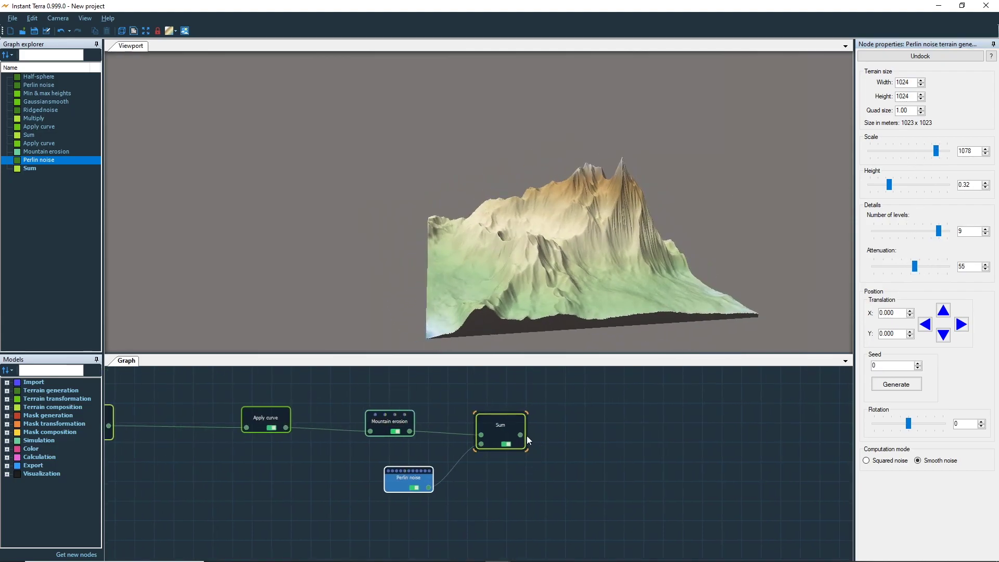
middle_click_drag(527, 440, 485, 448)
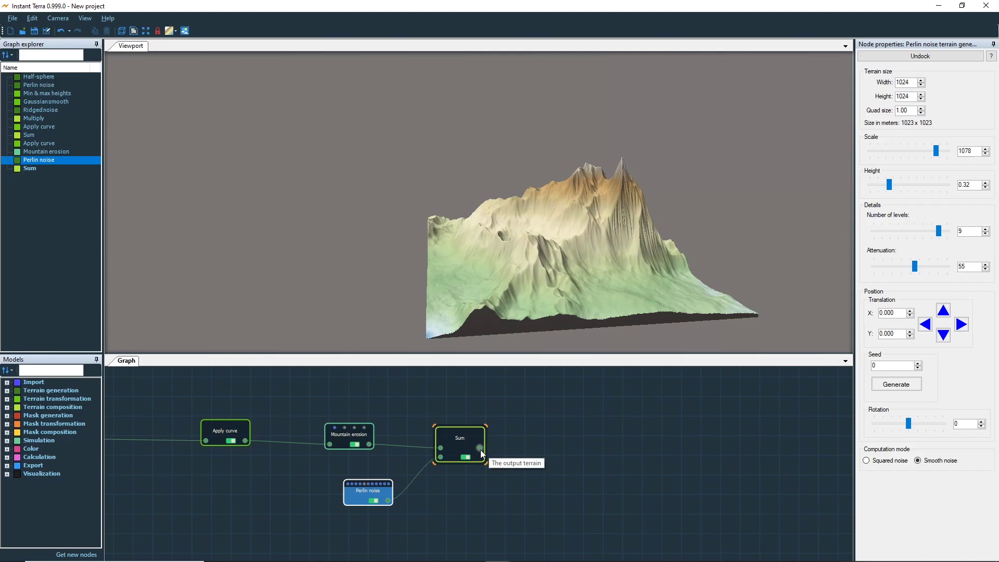
left_click_drag(480, 448, 621, 442)
type("ble")
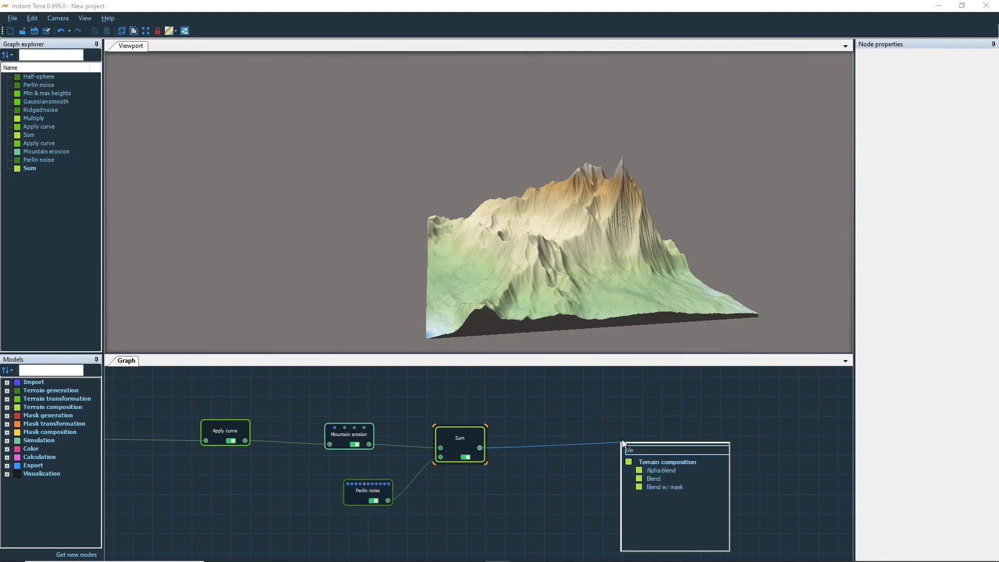
left_click(646, 479)
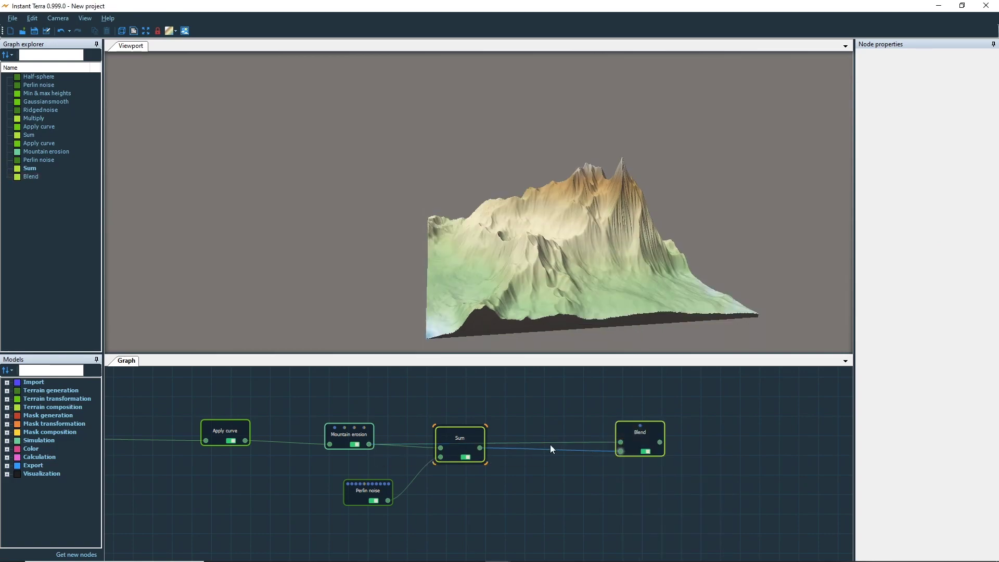
left_click_drag(461, 440, 466, 478)
left_click(642, 446)
middle_click_drag(640, 443, 626, 445)
double_click(626, 446)
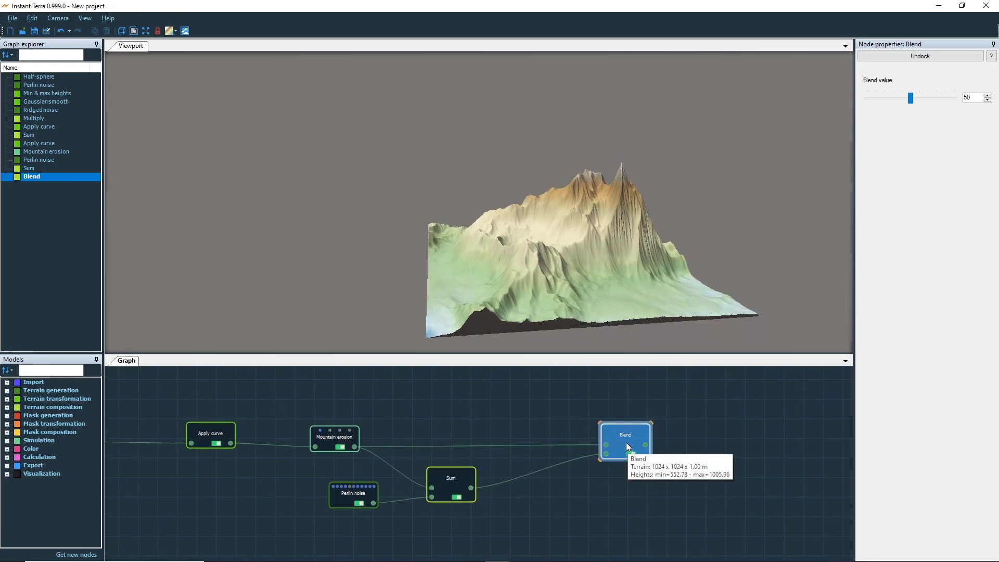
- Raise the Perlin noise feeding the second Sum to height 0.40 and 10 detail levels
left_click_drag(469, 268, 508, 258)
left_click(377, 499)
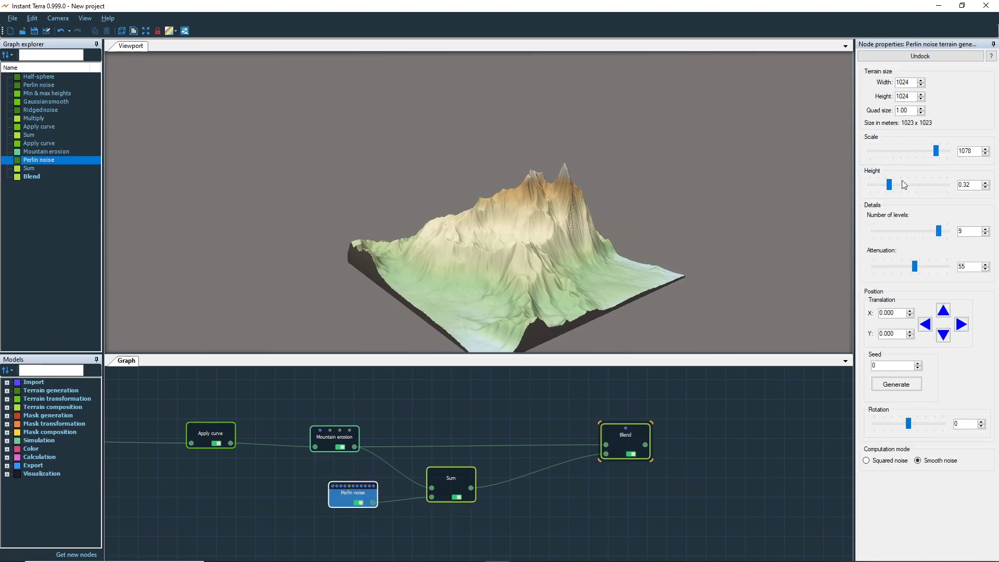
left_click(904, 185)
left_click(948, 231)
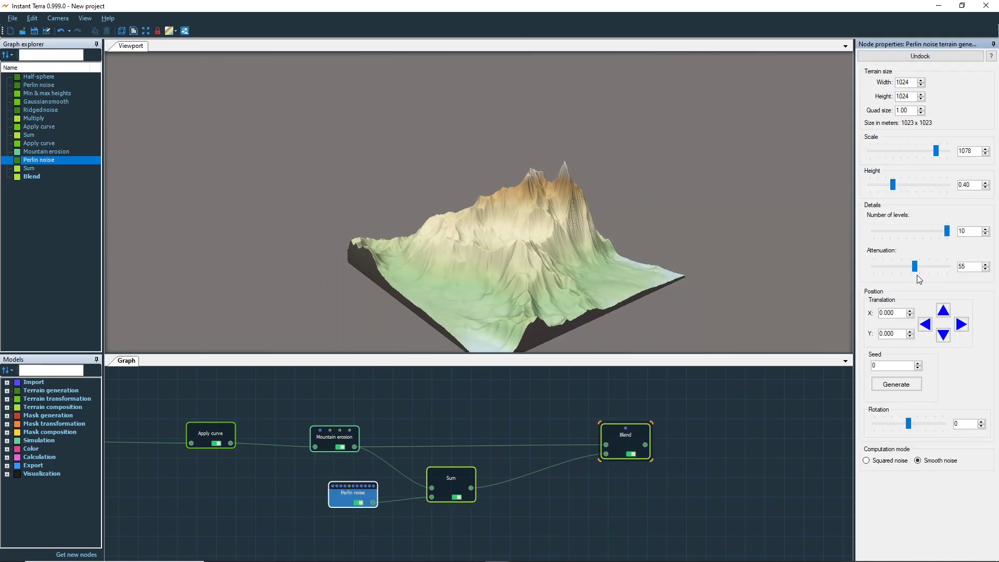
- Add a Hydraulic erosion node after the Blend node and open its properties
scroll(544, 445, "down", 1)
left_click(543, 445)
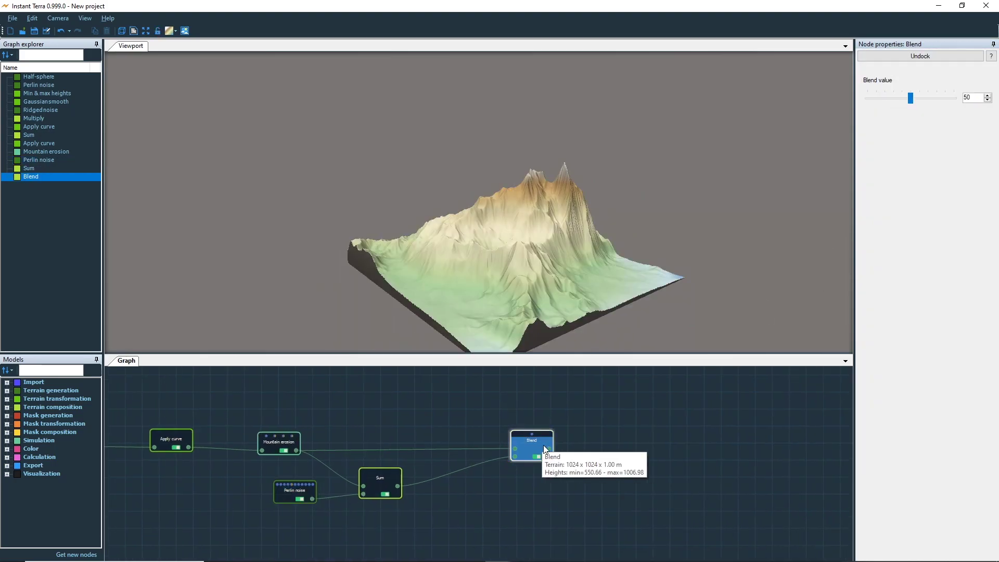
left_click_drag(549, 449, 619, 449)
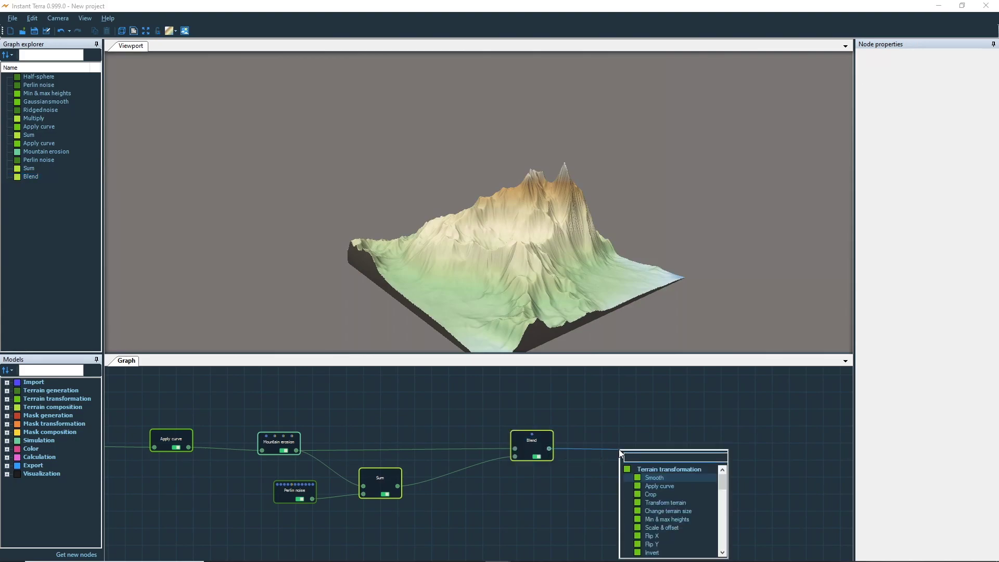
type("hy")
key("Return")
left_click(636, 452)
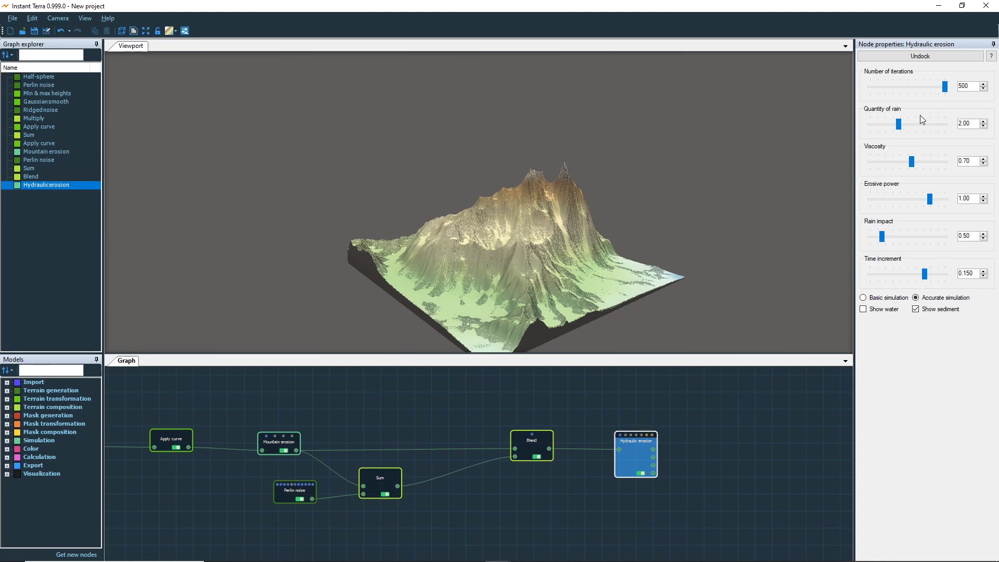
- Set the Hydraulic erosion to rain quantity 3.86, erosive power 1.19, rain impact 0.42 and time increment 0.037
mouse_move(912, 124)
left_mouse_down()
mouse_move(946, 126)
mouse_move(928, 124)
left_mouse_up()
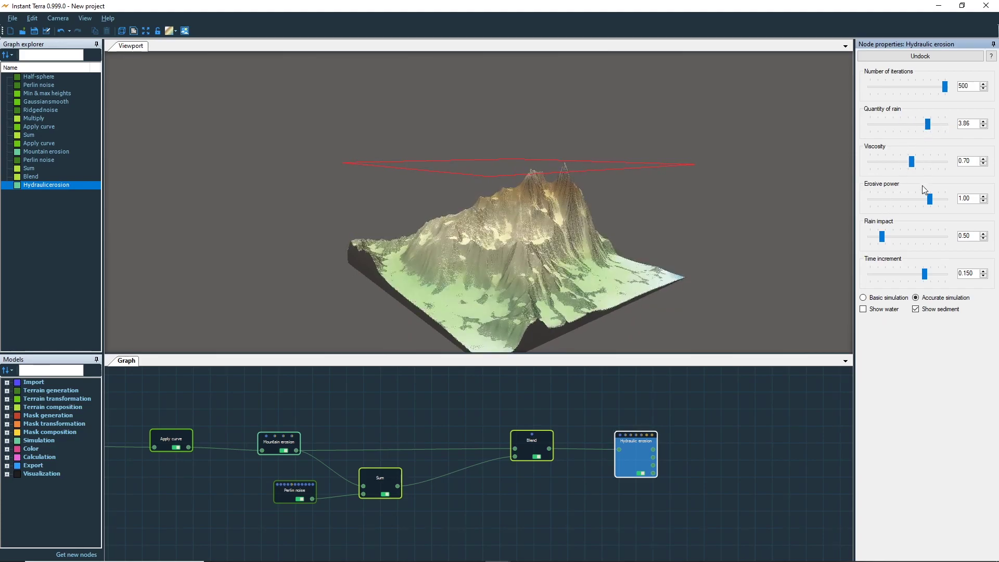
left_click_drag(882, 236, 880, 236)
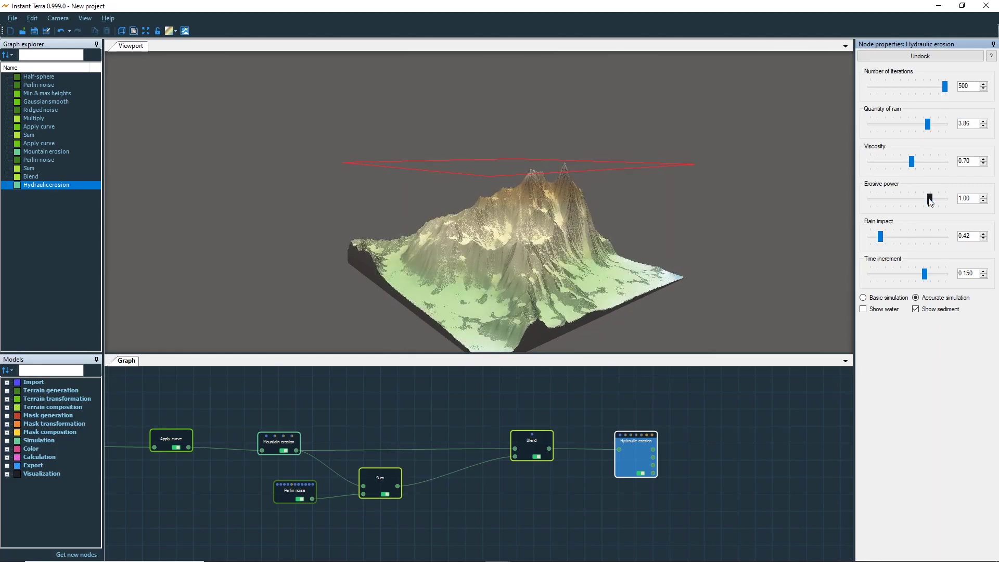
left_click_drag(930, 200, 941, 200)
left_click_drag(925, 273, 883, 276)
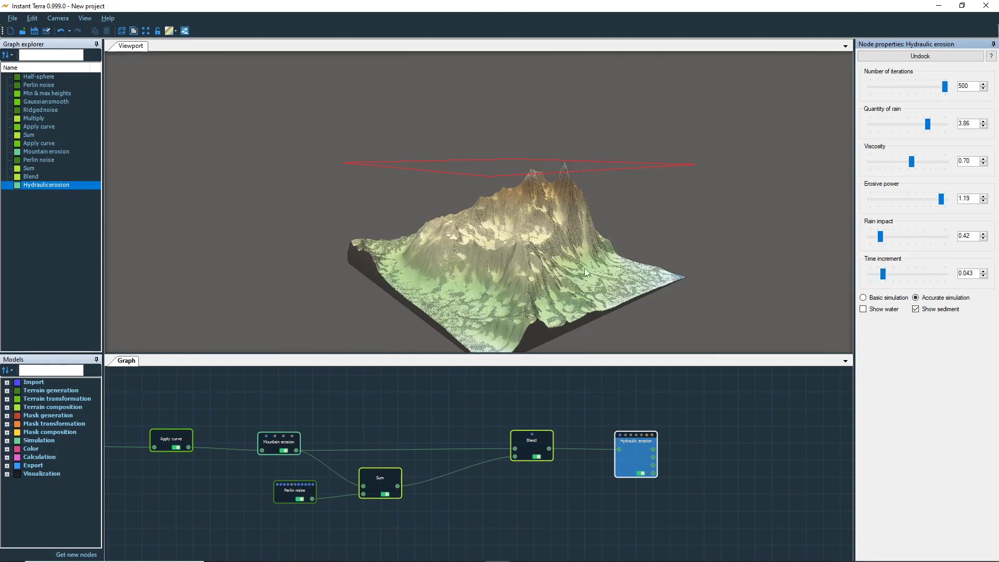
left_click_drag(585, 272, 603, 235)
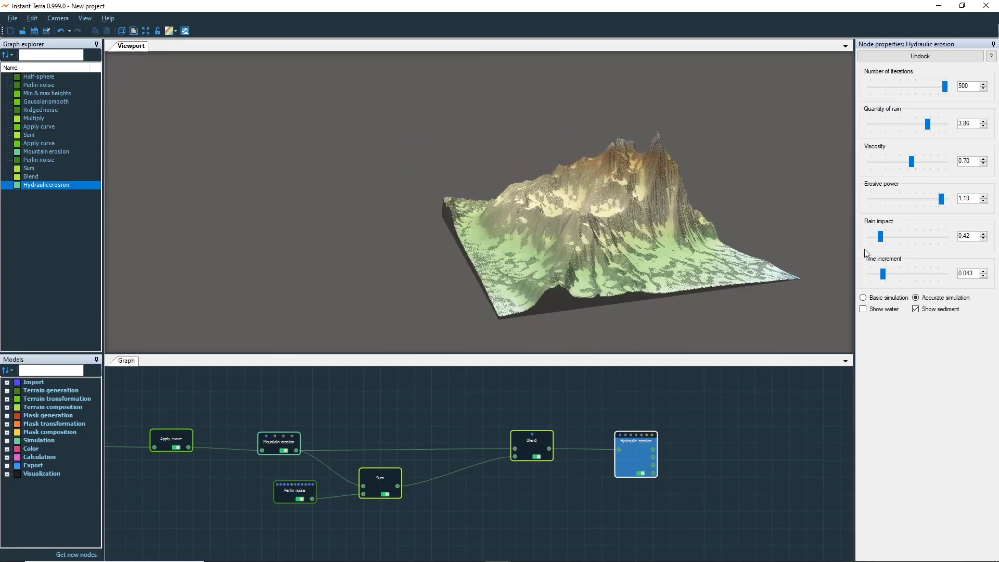
left_click_drag(883, 273, 881, 274)
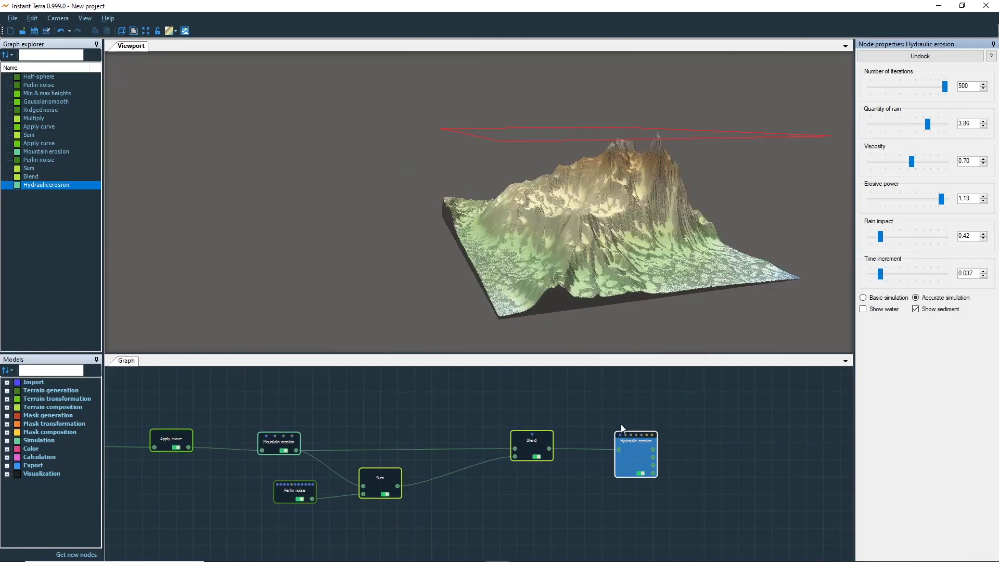
left_click_drag(596, 276, 541, 214)
- Add a Min & max heights node to the Hydraulic erosion's terrain output and set its maximum height to 350
left_click_drag(670, 463, 598, 454)
type("min")
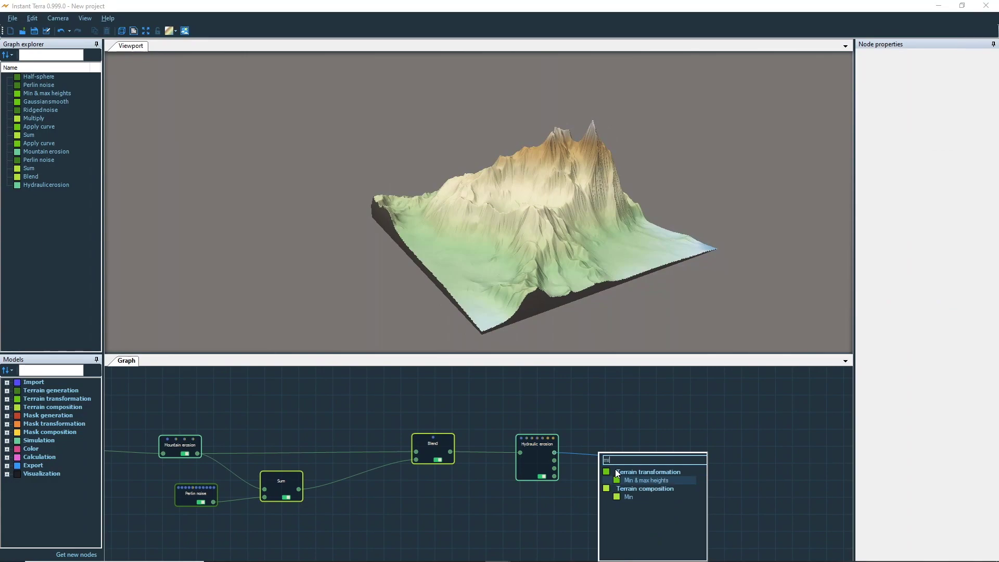
key("Return")
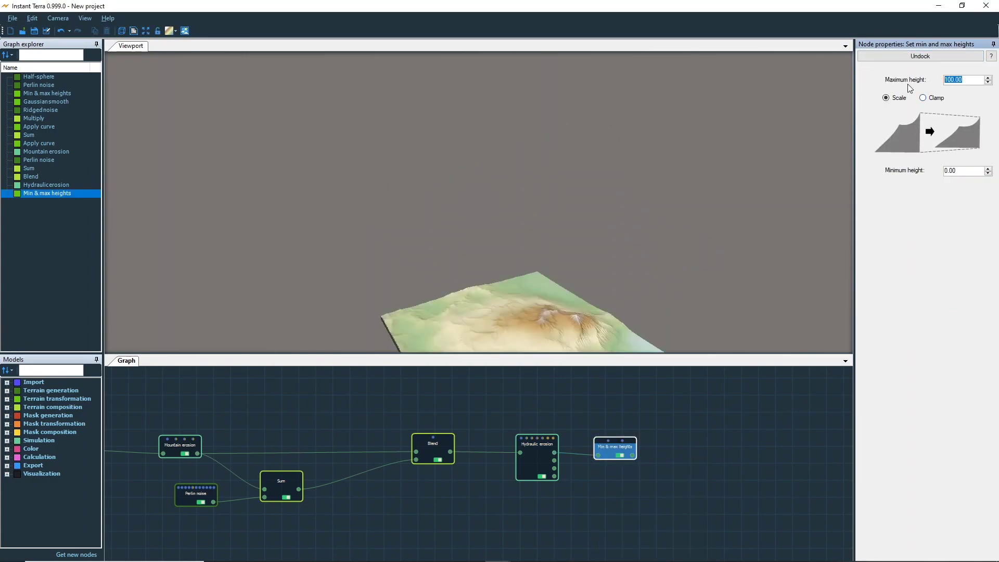
type("350")
key("Tab")
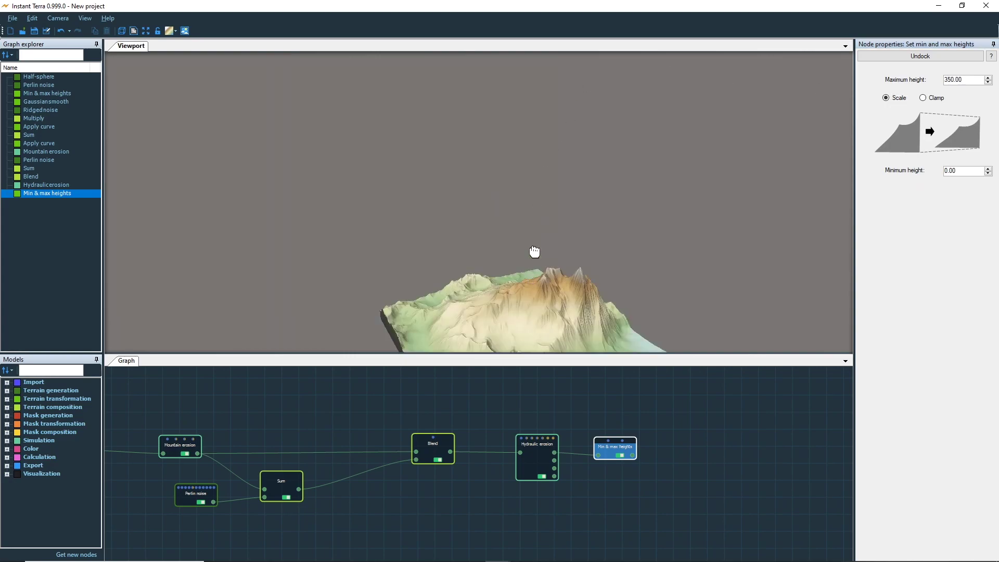
- Add a Multiply node fed by the output of the last Min & max heights node
left_click_drag(535, 251, 558, 240)
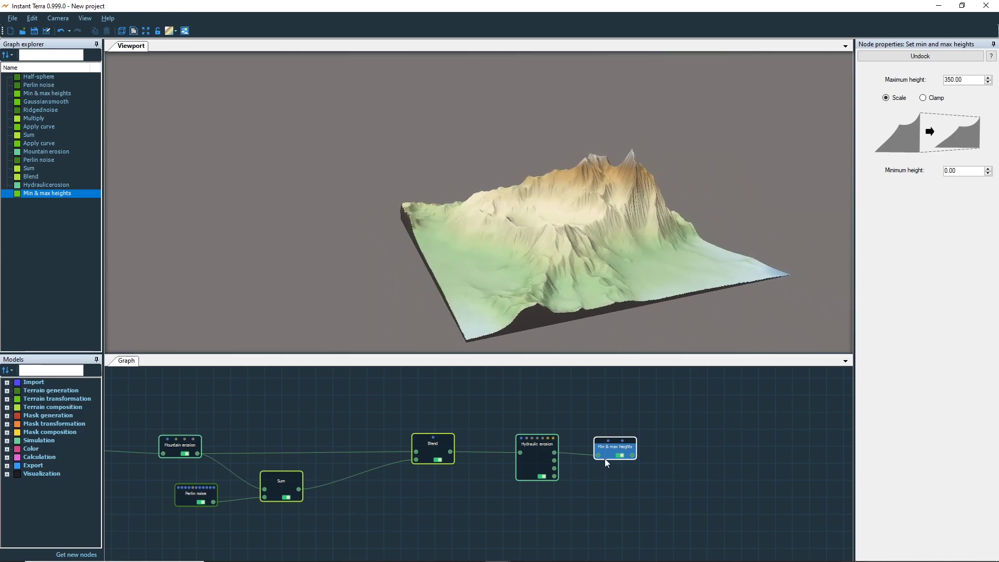
left_click_drag(618, 480, 605, 454)
type("mul")
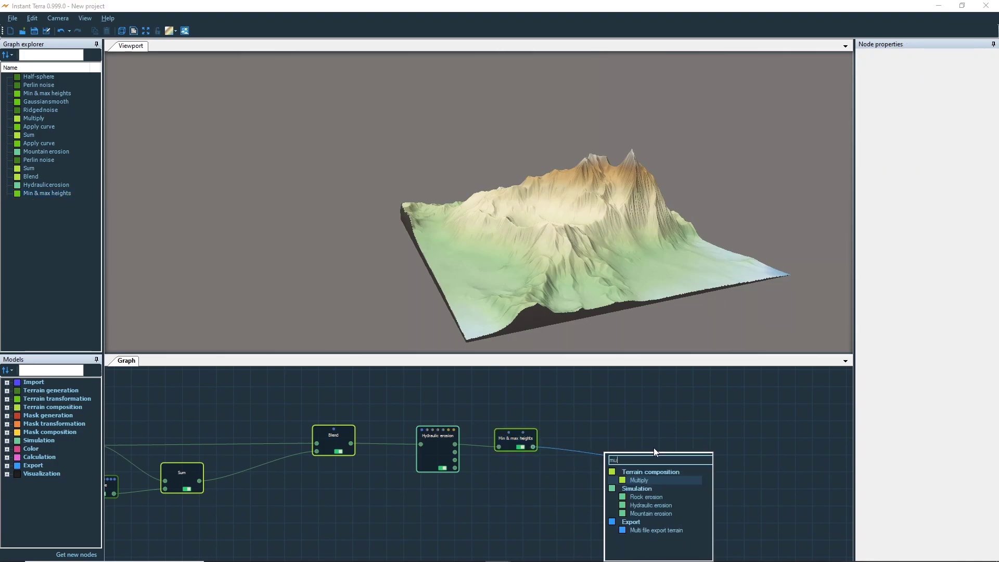
key("Return")
- Add a new Half-sphere node below the Min & max heights node and connect a Gaussian smooth node to its output
left_click_drag(512, 508, 540, 508)
right_click(540, 509)
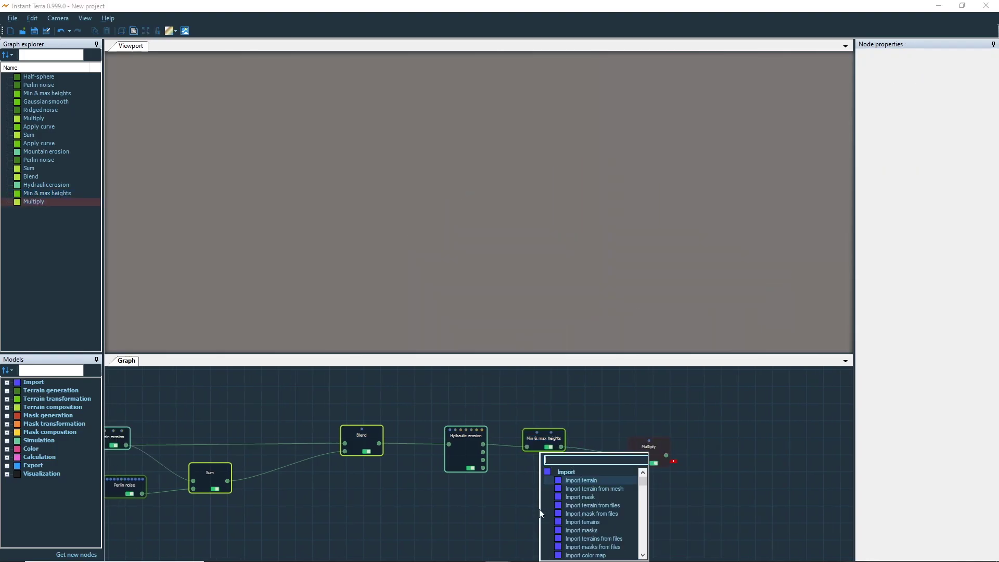
type("ha")
key("Return")
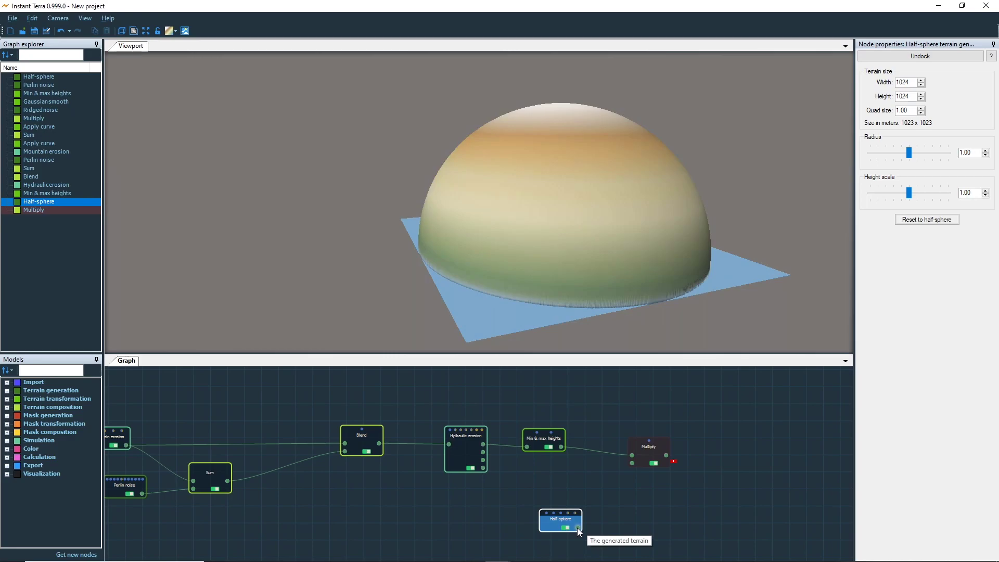
mouse_move(577, 527)
left_mouse_down()
mouse_move(614, 527)
mouse_move(577, 515)
left_mouse_up()
type("gaus")
key("Return")
- Lock the preview on the new Gaussian smooth and set the Half-sphere's radius and height scale to 0.76 each
left_click(496, 520)
double_click(576, 516)
left_click(516, 517)
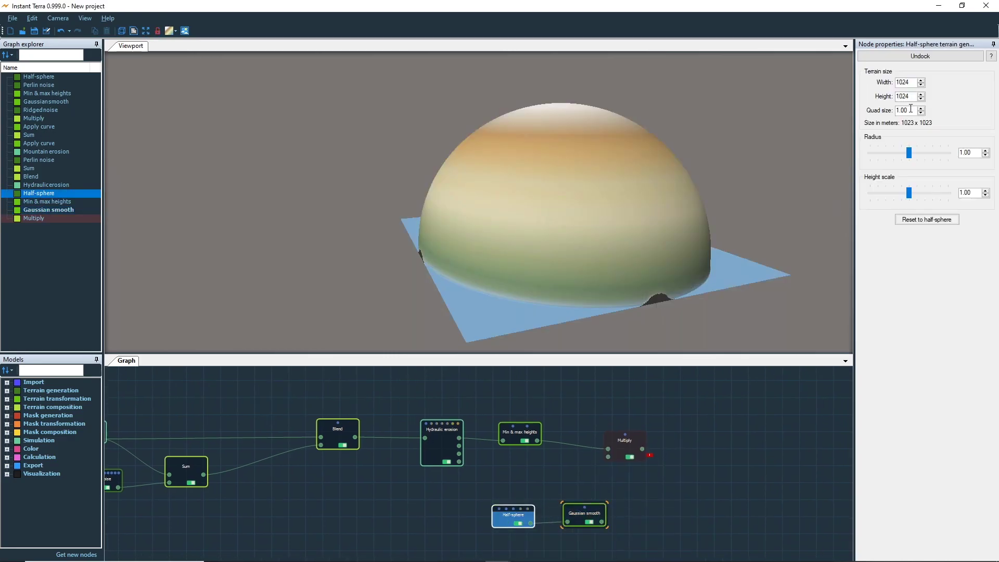
left_click_drag(909, 153, 904, 158)
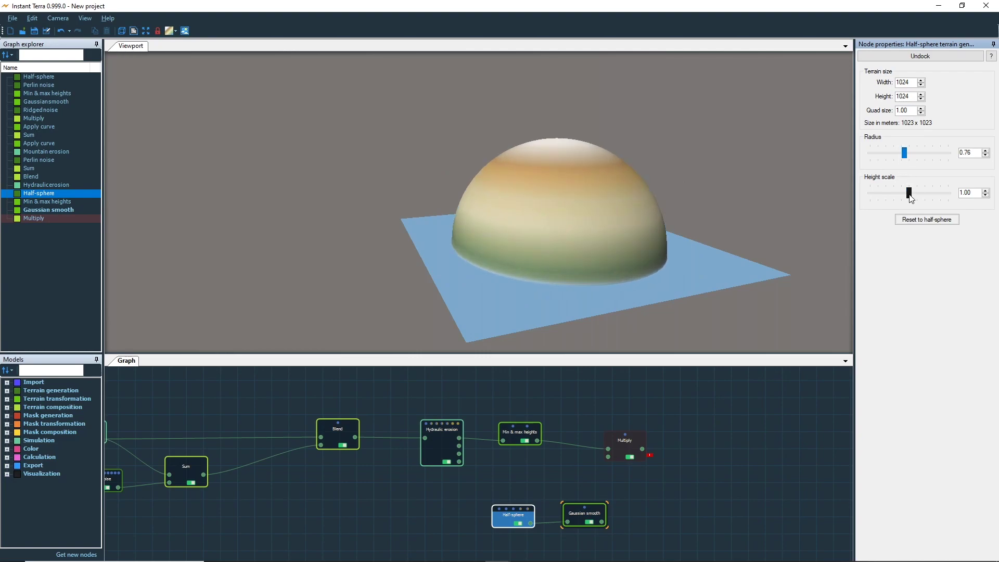
left_click_drag(910, 195, 906, 193)
- Set the new Gaussian smooth's radius to 66 and connect its output to the Multiply node's second input
left_click(583, 514)
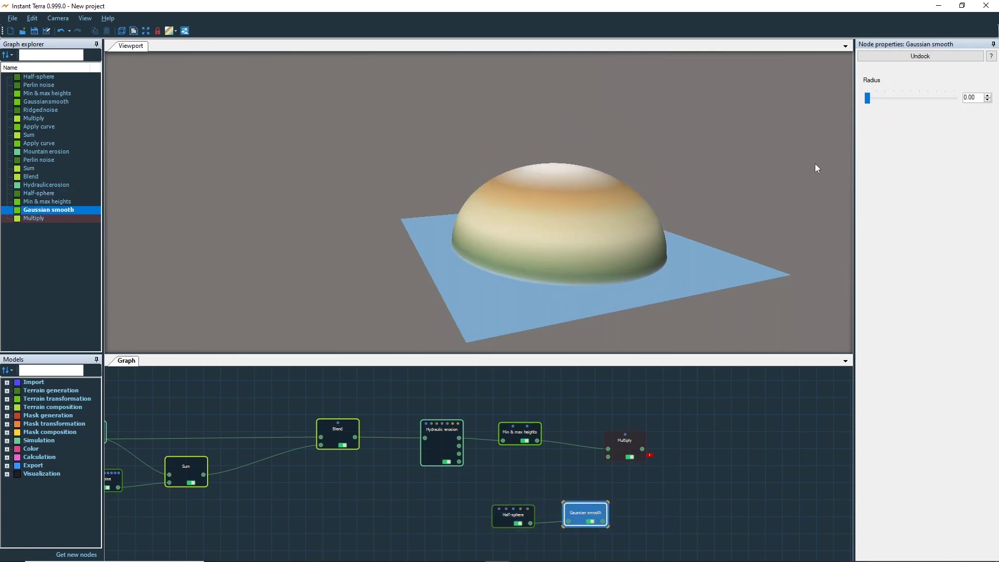
left_click_drag(874, 102, 927, 102)
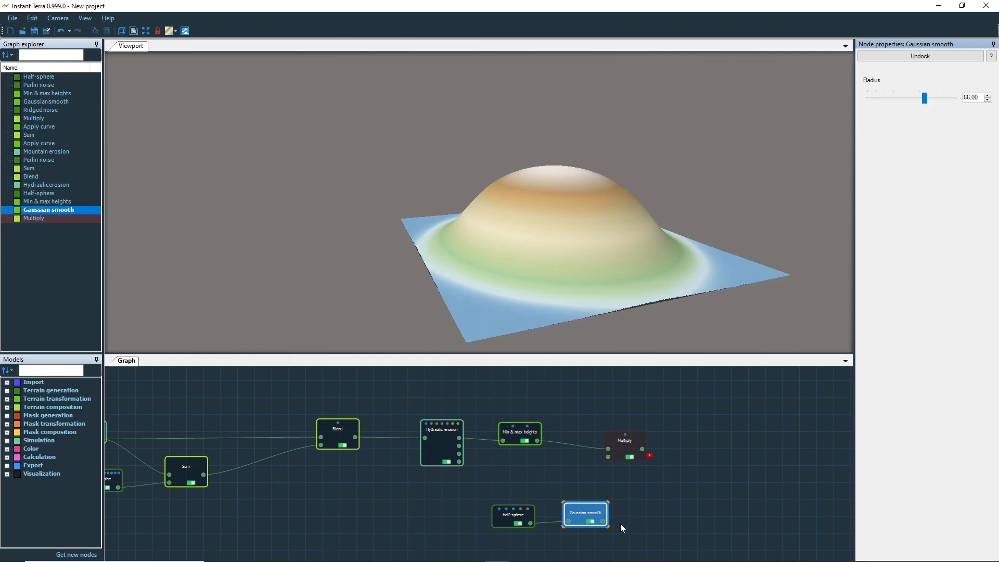
left_click_drag(604, 521, 608, 457)
- Lower the scale of the last Multiply node to reduce the height of the combined terrain
left_click(624, 448)
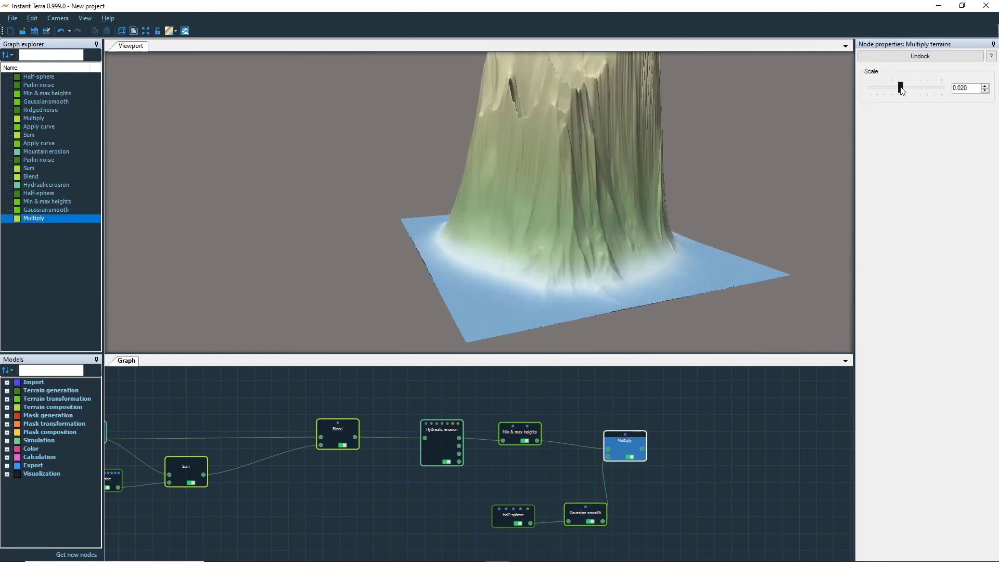
left_click_drag(902, 88, 887, 89)
left_click_drag(559, 229, 571, 274)
- Lock the preview on the last Multiply node and raise the Gaussian smooth feeding it to radius 100
left_click(587, 513)
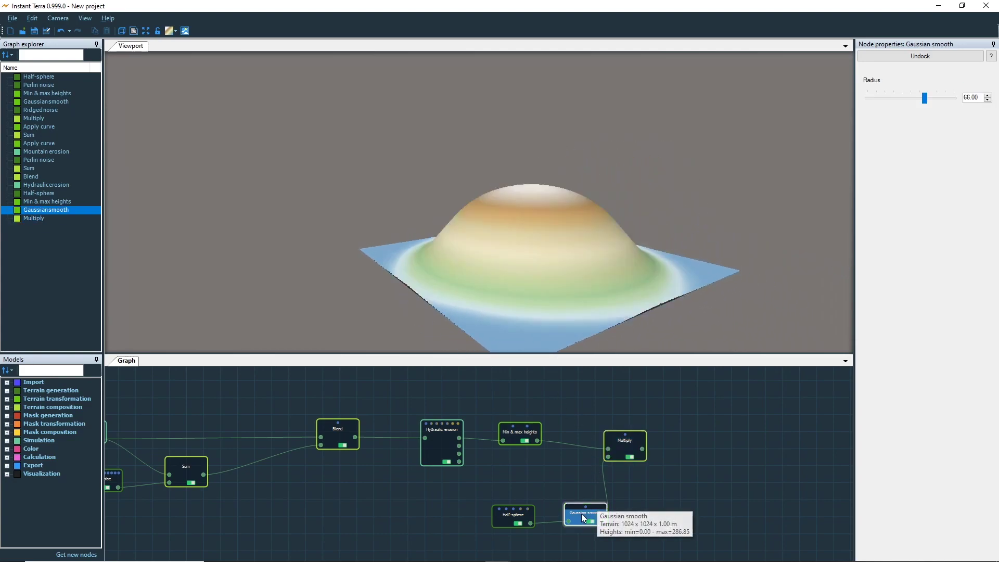
double_click(624, 445)
left_click(585, 516)
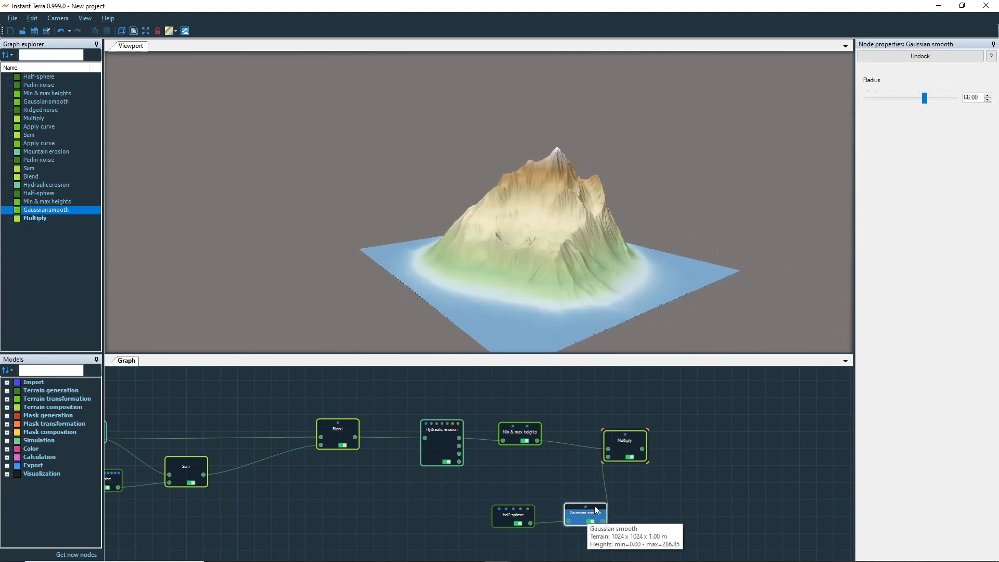
left_click_drag(925, 100, 957, 102)
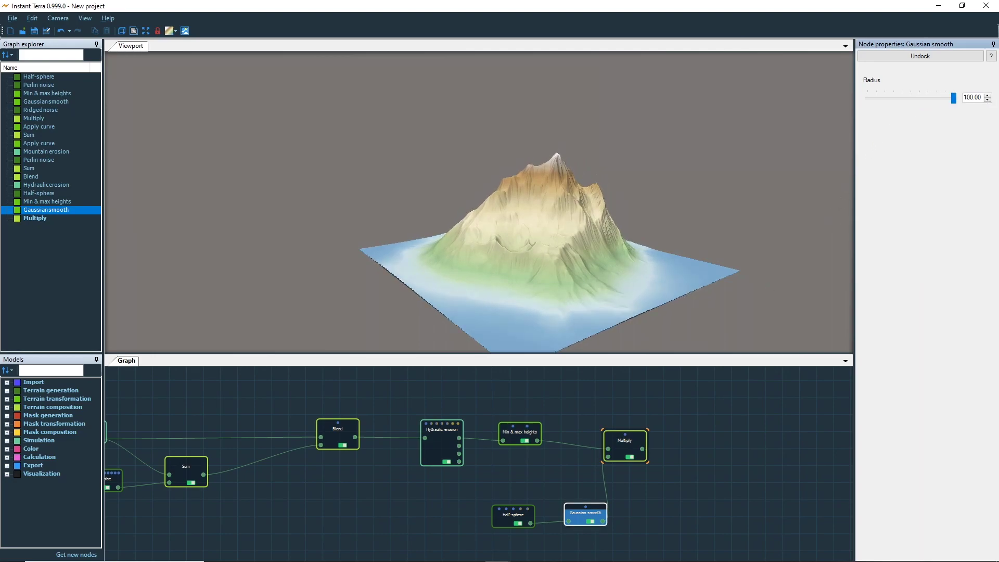
- Set the radius of the Half-sphere feeding the last Gaussian smooth to 0.79
left_click(517, 522)
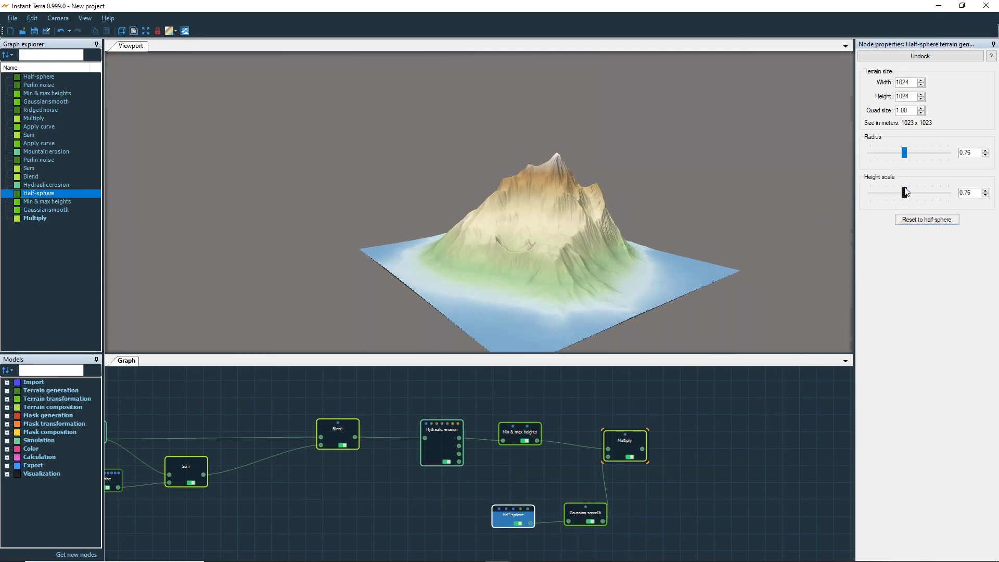
left_click_drag(906, 156, 909, 158)
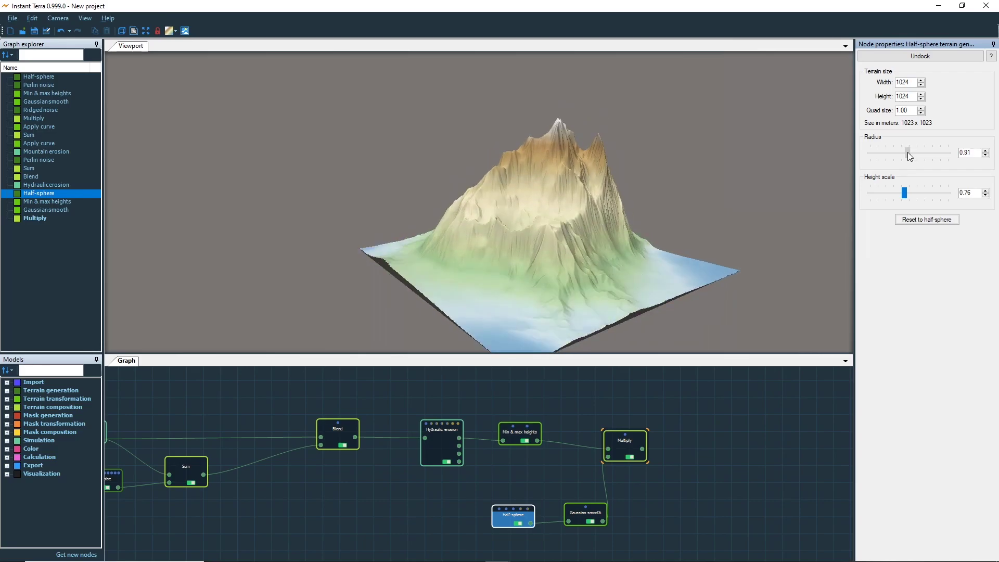
left_click_drag(628, 220, 578, 185)
left_click_drag(903, 157, 905, 154)
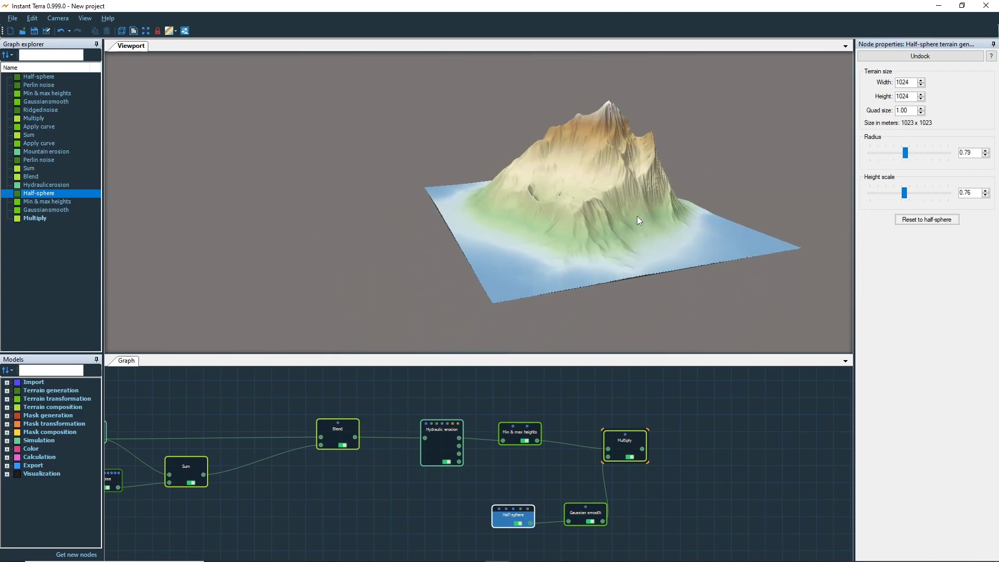